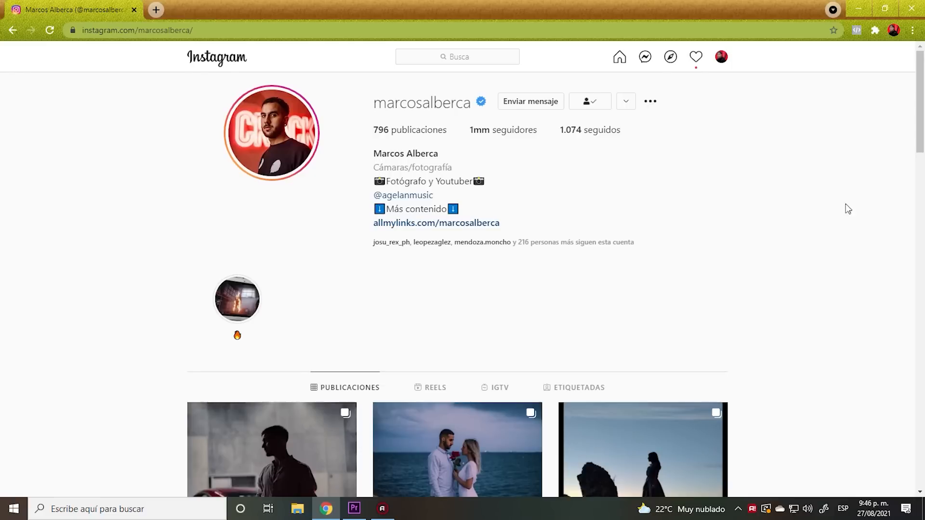
Step: Browse the photographer's Instagram posts and view the carousel of the man in the white sleeveless shirt
scroll(835, 154, "down", 10)
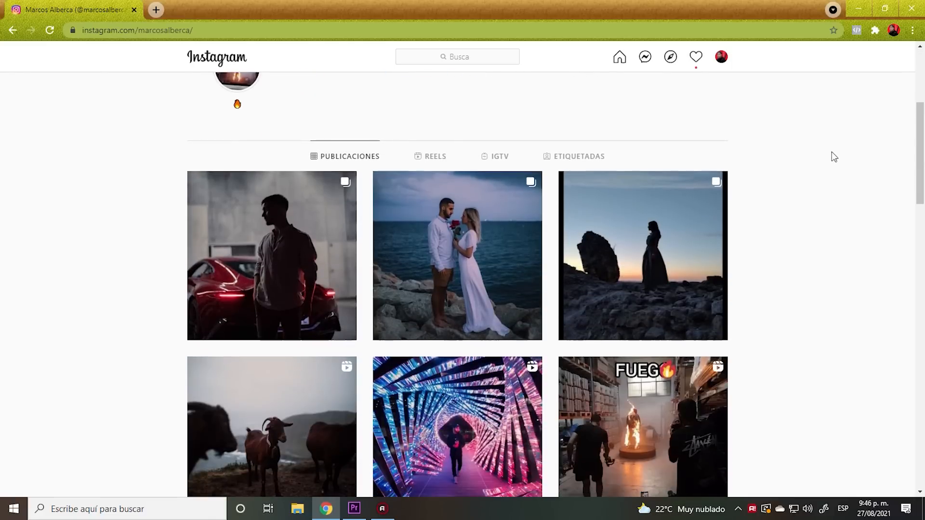
scroll(835, 163, "down", 4)
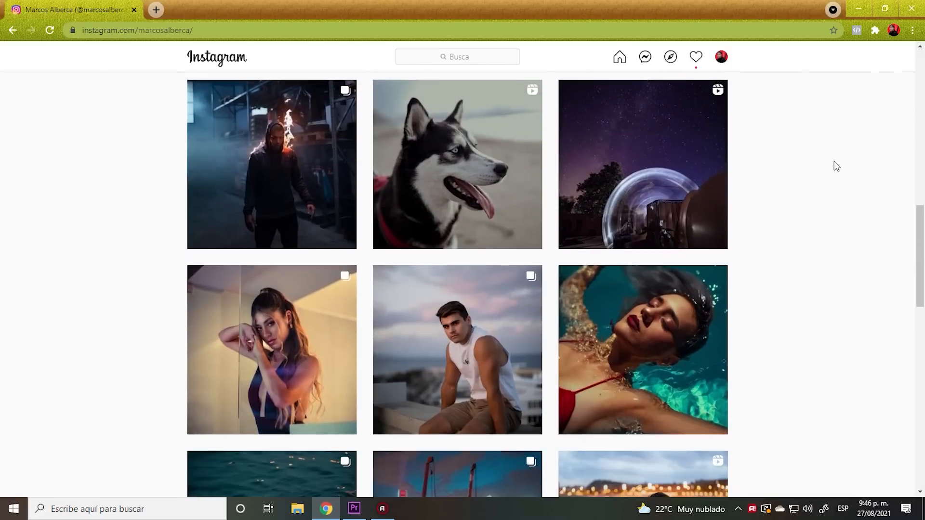
scroll(826, 176, "down", 4)
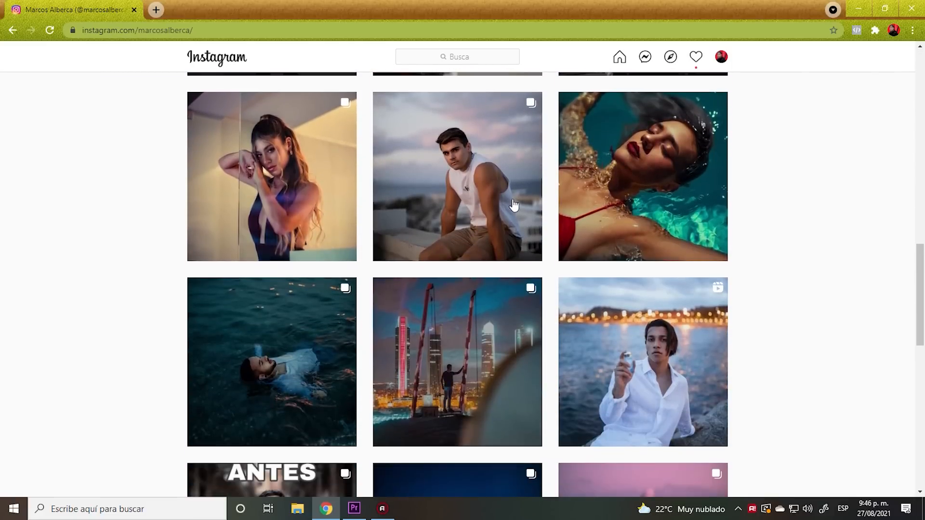
left_click(513, 205)
left_click(491, 270)
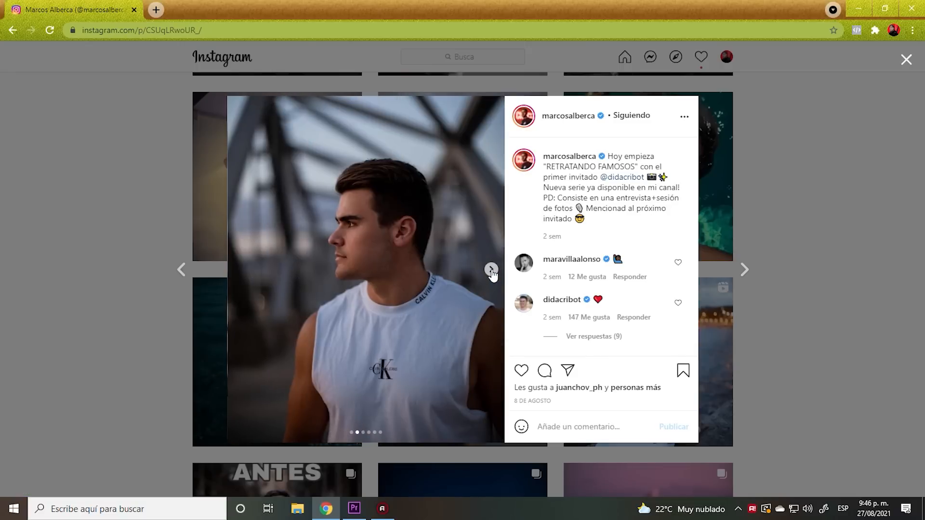
left_click(491, 270)
left_click(811, 185)
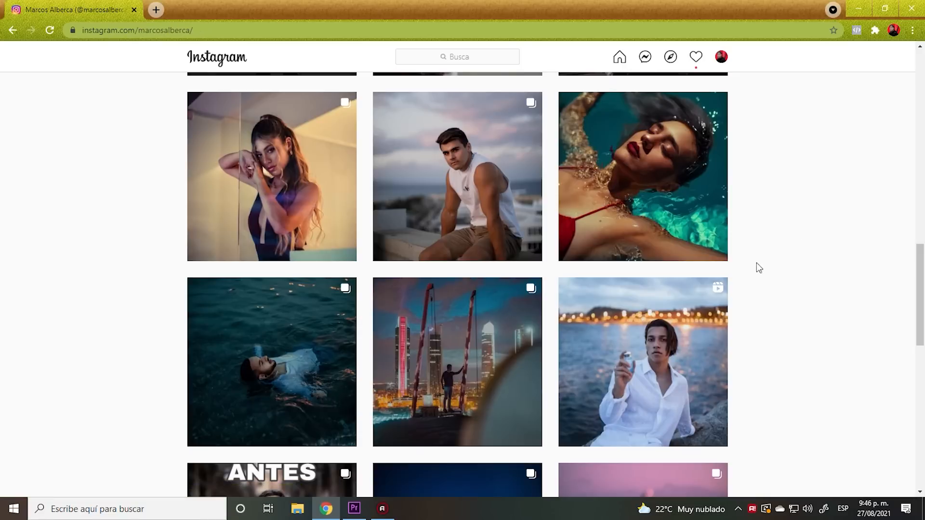
Step: View the pool portrait post and the "FOTOS TUMBLR parte 2" carousel for reference on the editing style
left_click(685, 172)
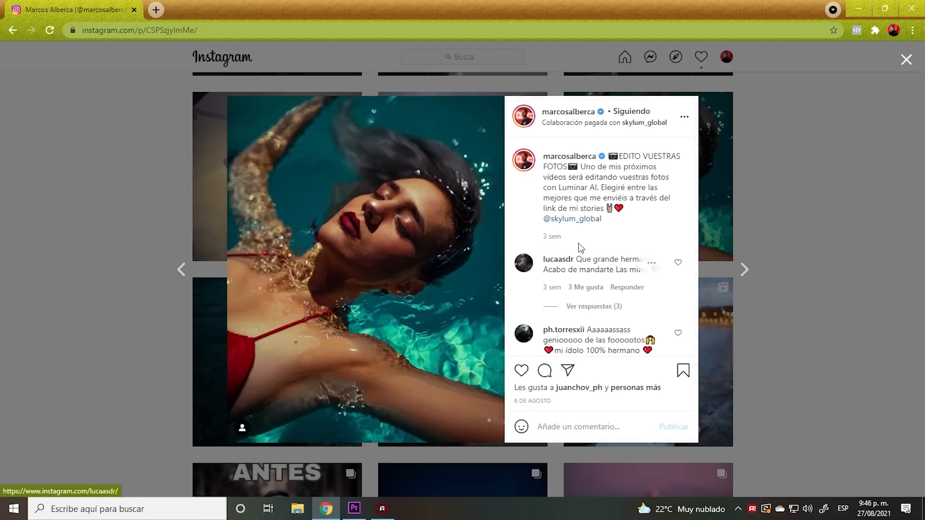
left_click(812, 179)
scroll(812, 198, "down", 7)
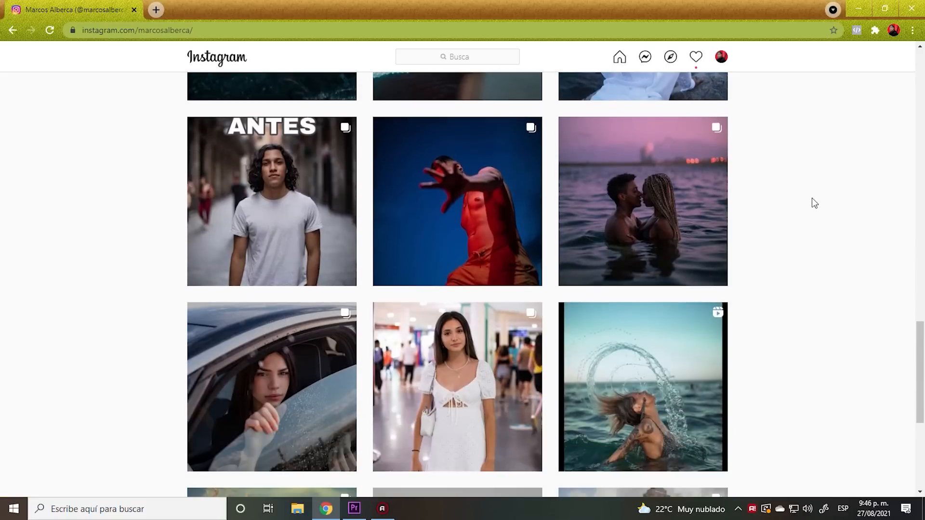
left_click(706, 214)
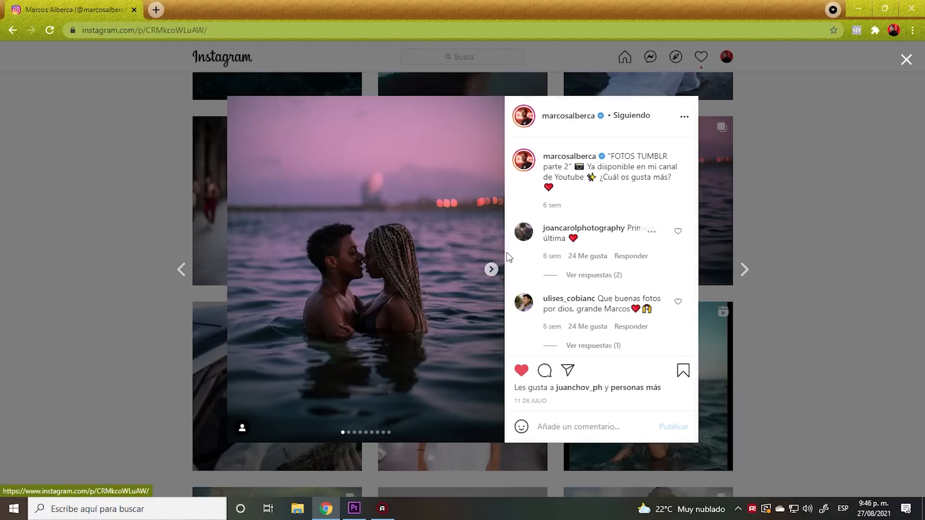
left_click(492, 270)
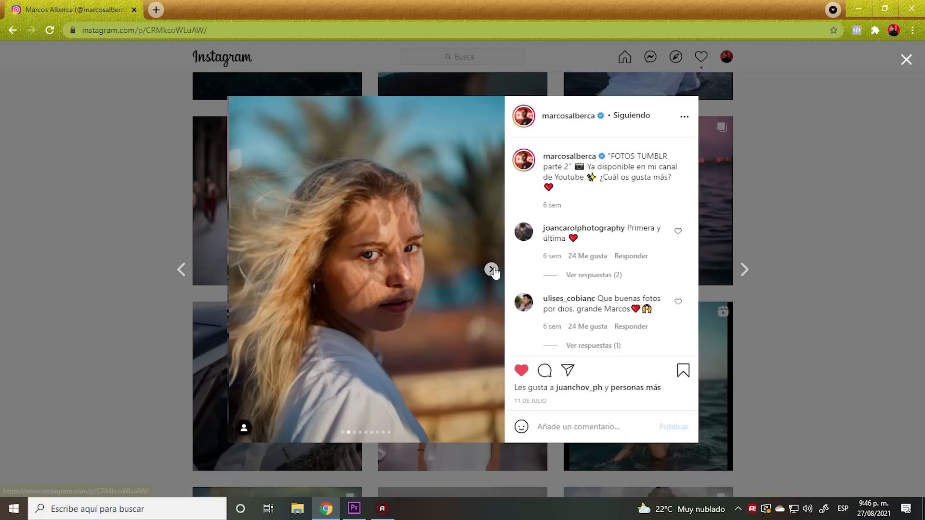
left_click(492, 270)
left_click(838, 179)
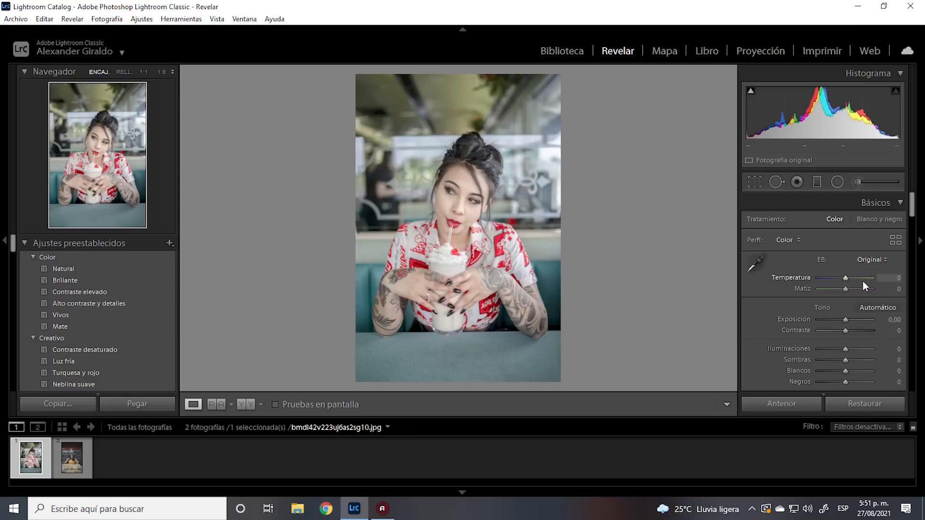
scroll(863, 281, "down", 5)
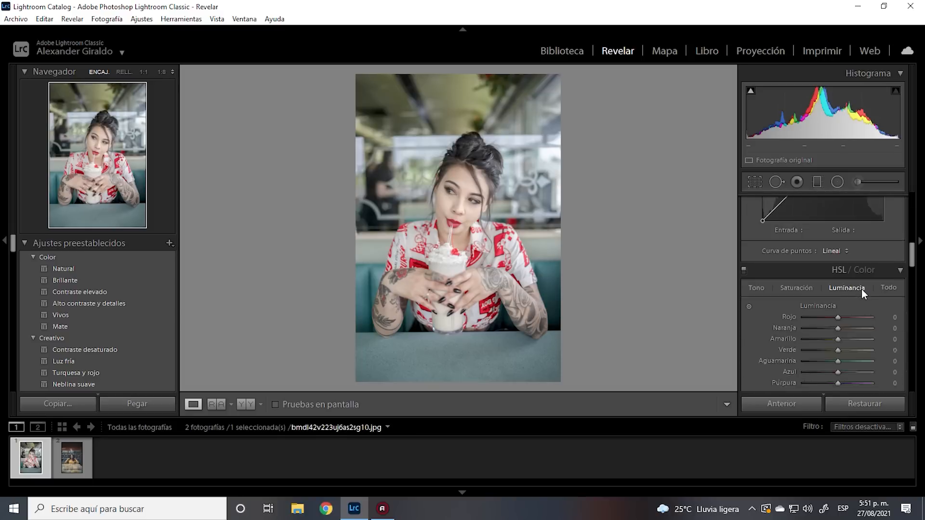
scroll(862, 290, "down", 3)
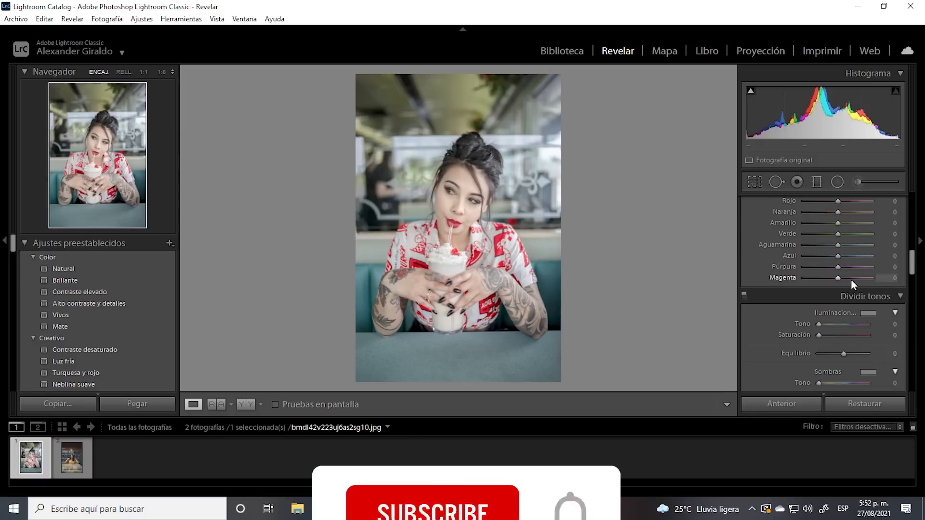
scroll(852, 279, "up", 5)
scroll(852, 279, "down", 1)
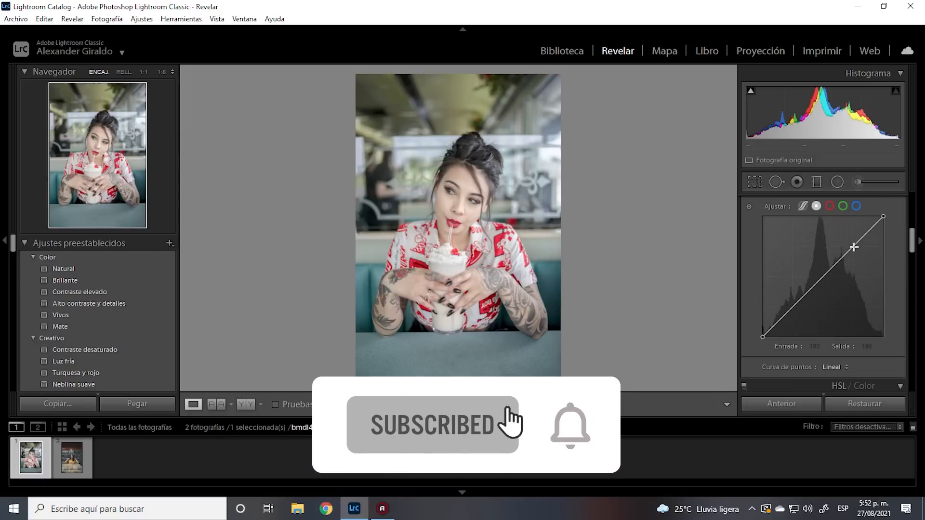
scroll(851, 278, "up", 1)
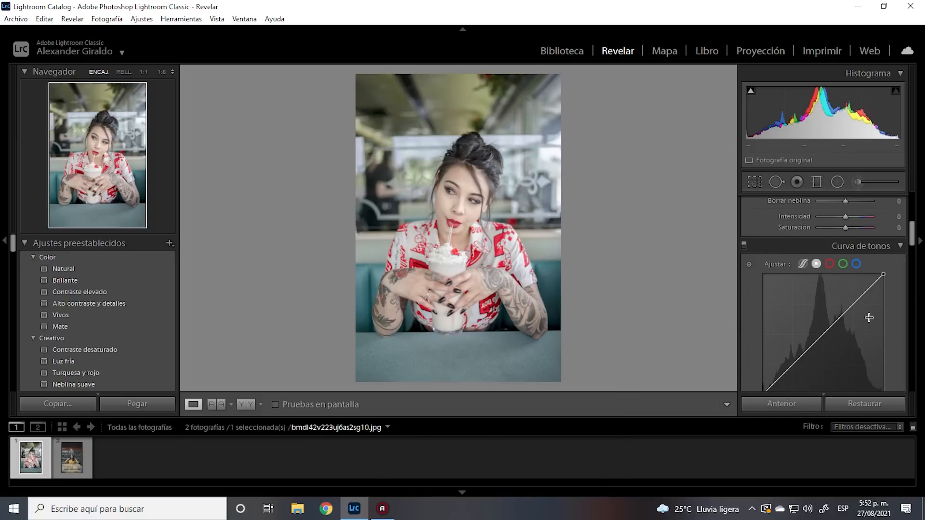
scroll(869, 317, "up", 4)
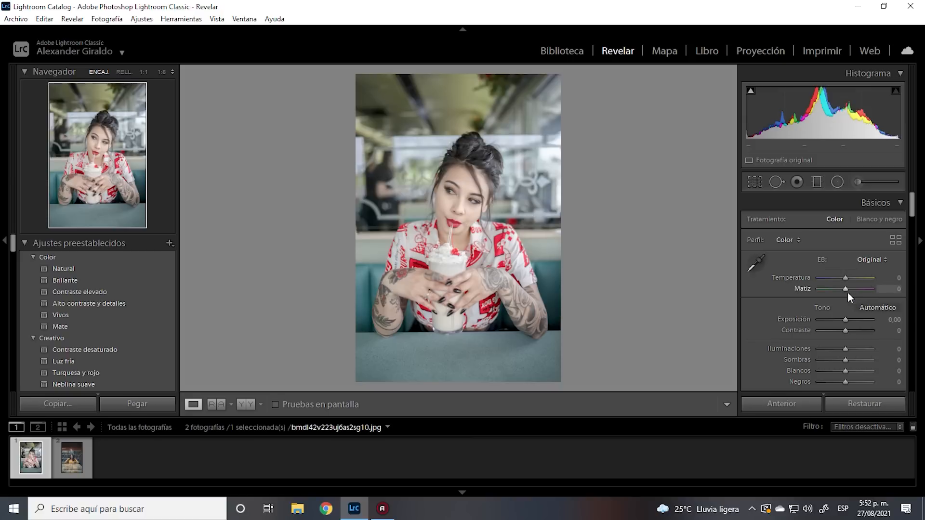
Step: Set the portrait's basic adjustments to Matiz +11, Exposición −0,54 and Contraste −30
left_click_drag(845, 288, 849, 288)
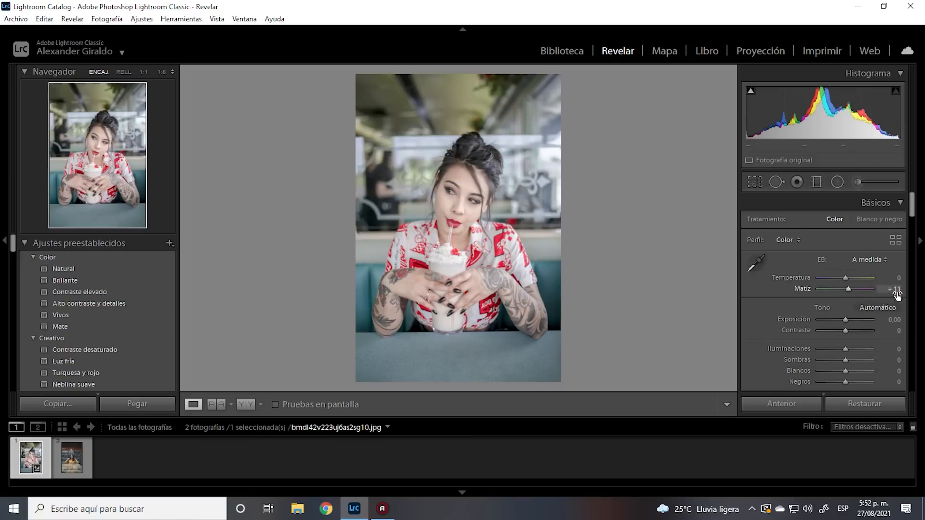
left_click_drag(849, 320, 844, 319)
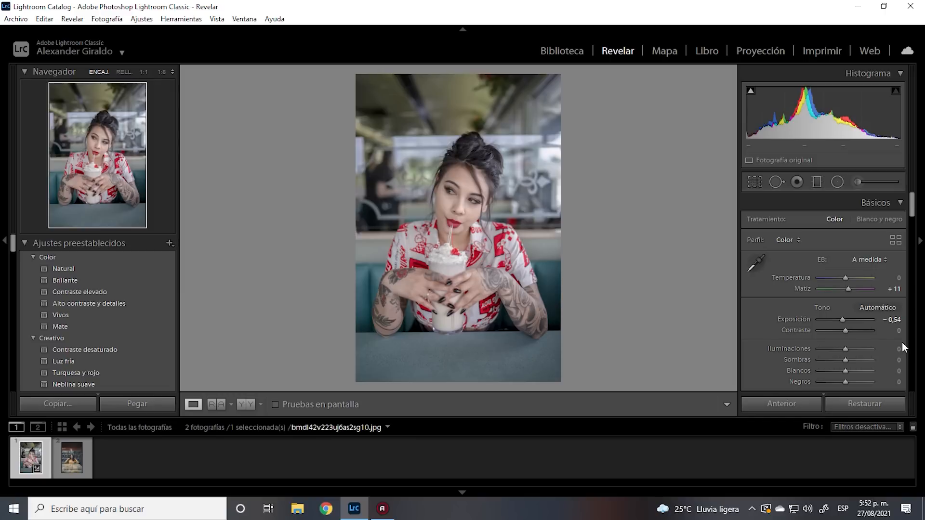
left_click_drag(844, 329, 837, 329)
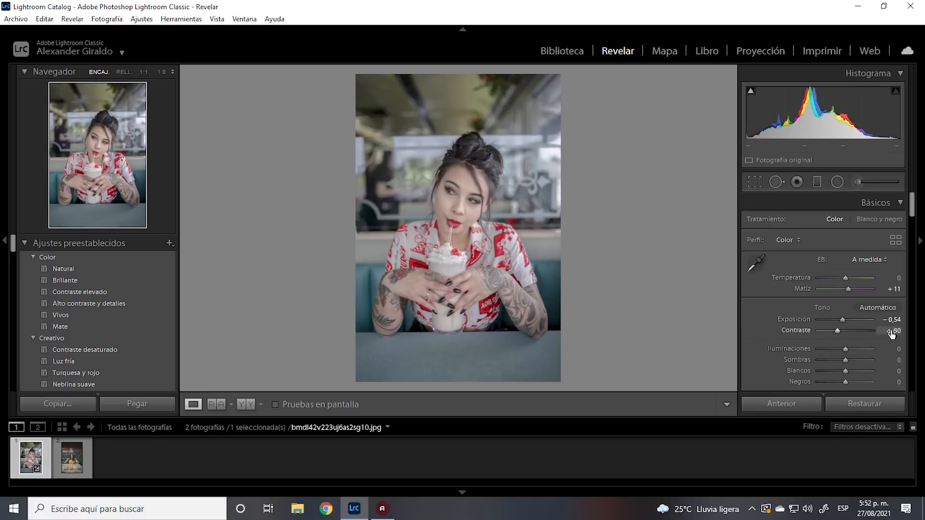
scroll(897, 312, "down", 3)
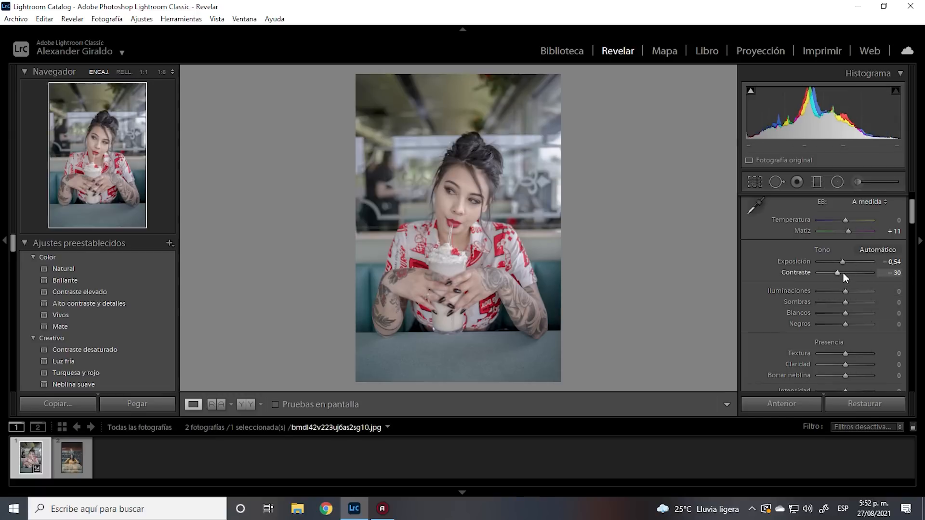
scroll(845, 269, "down", 8)
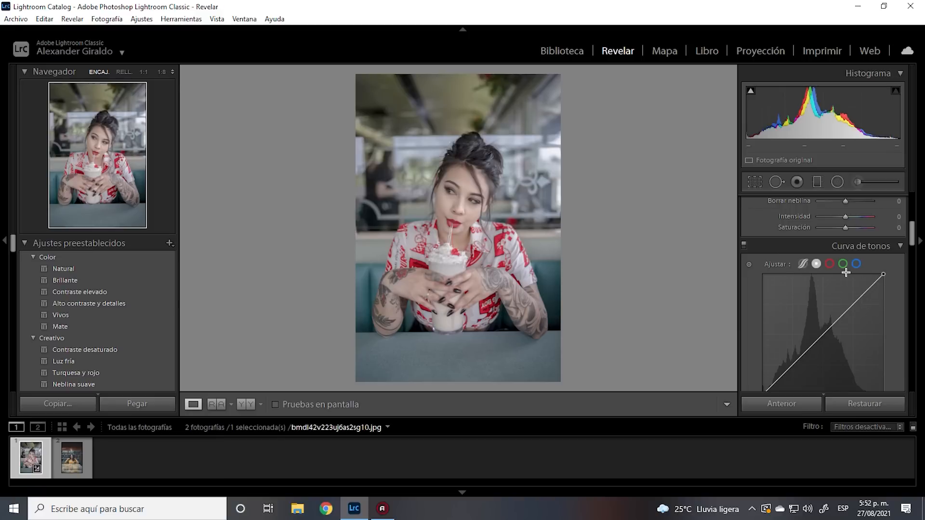
scroll(870, 329, "up", 8)
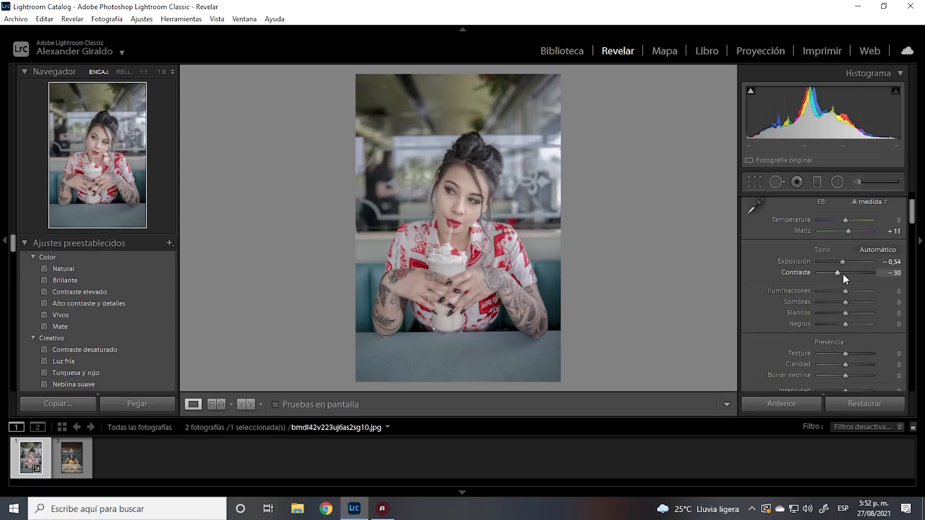
scroll(884, 285, "down", 5)
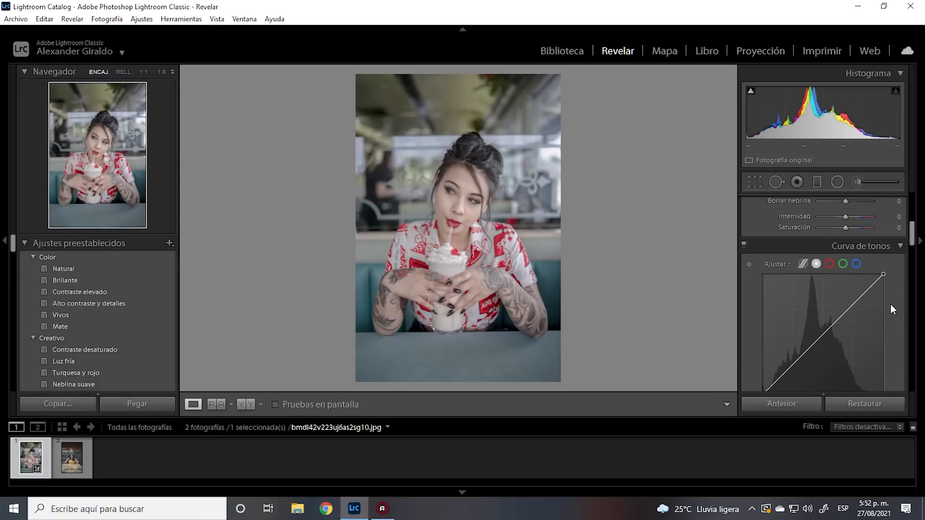
scroll(891, 307, "down", 2)
scroll(889, 294, "up", 2)
scroll(897, 298, "up", 2)
scroll(897, 298, "down", 2)
scroll(900, 292, "up", 6)
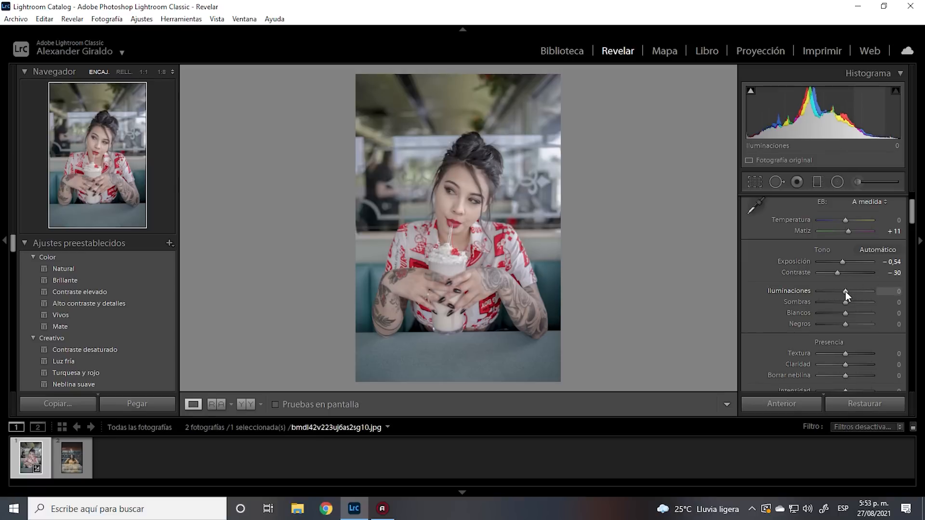
Step: Set the portrait's tonal values to Iluminaciones −13, Sombras −78 and Blancos +26
left_click_drag(846, 290, 844, 292)
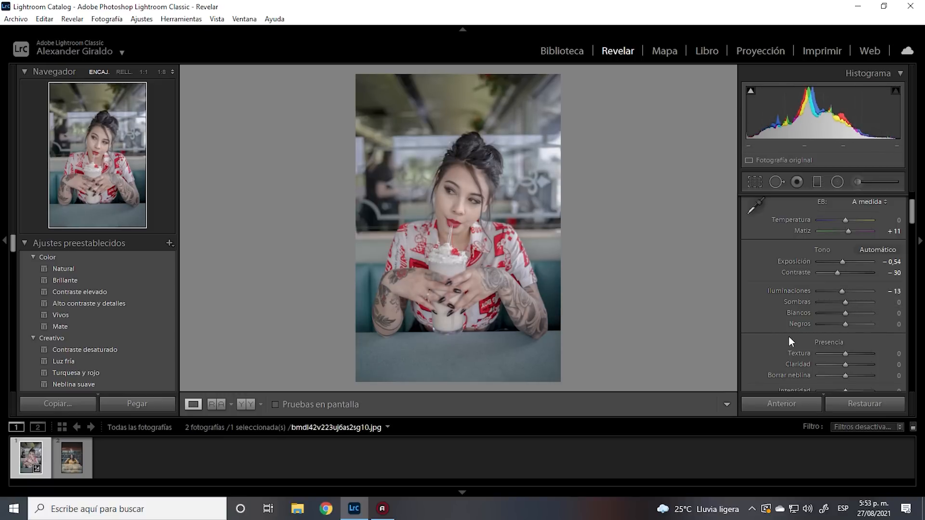
left_click_drag(844, 301, 825, 303)
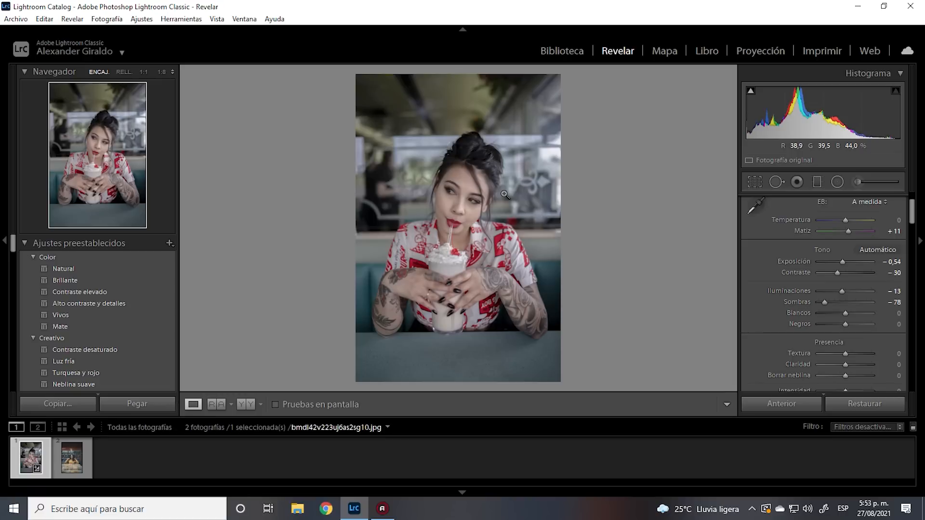
scroll(885, 282, "down", 5)
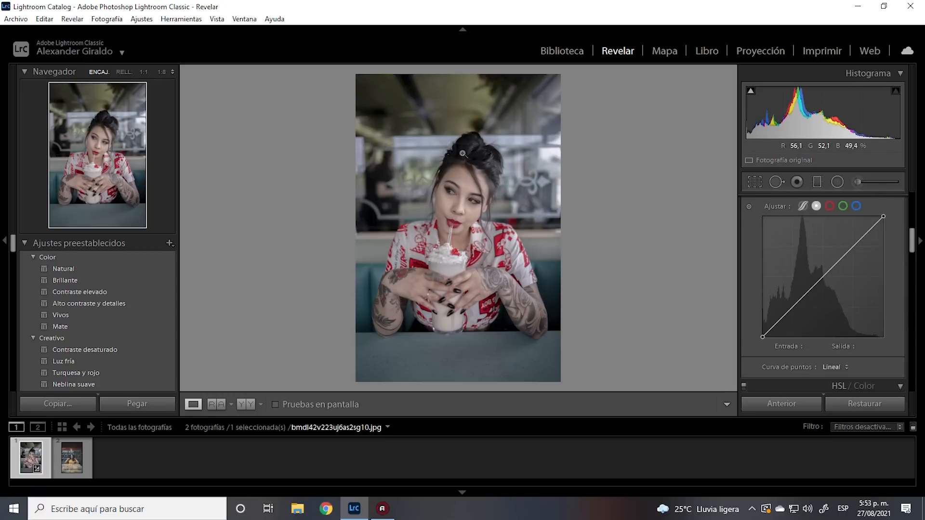
scroll(868, 253, "up", 5)
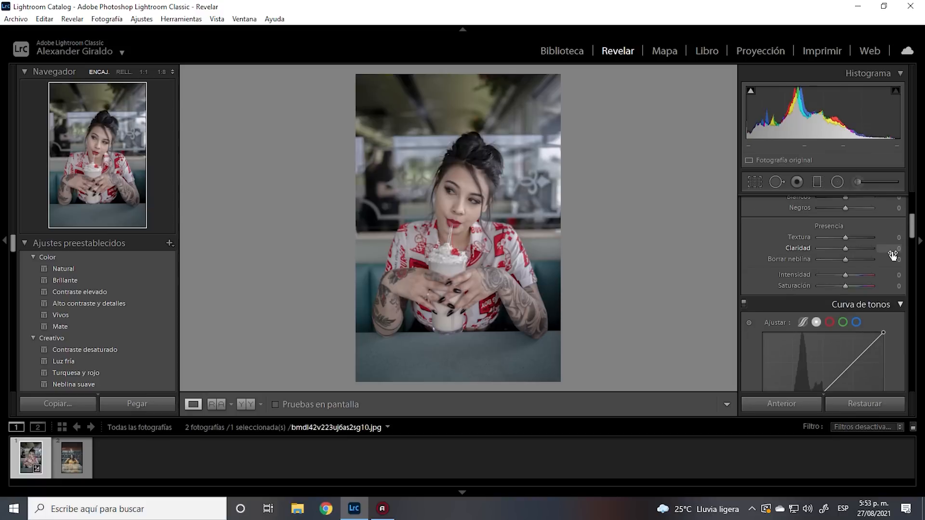
left_click_drag(843, 257, 853, 259)
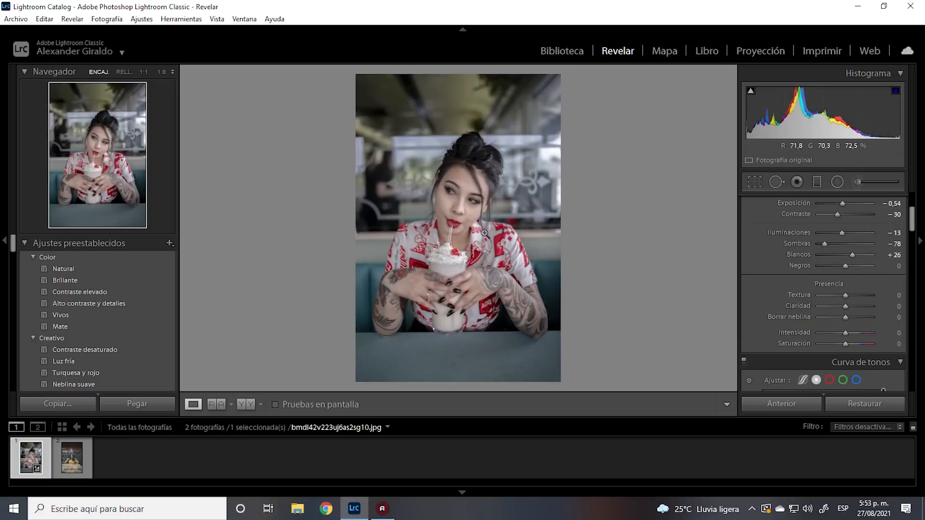
Step: Try Blancos at −65 while viewing the white shirt at 1:1, and set the value back to +26
left_click(510, 254)
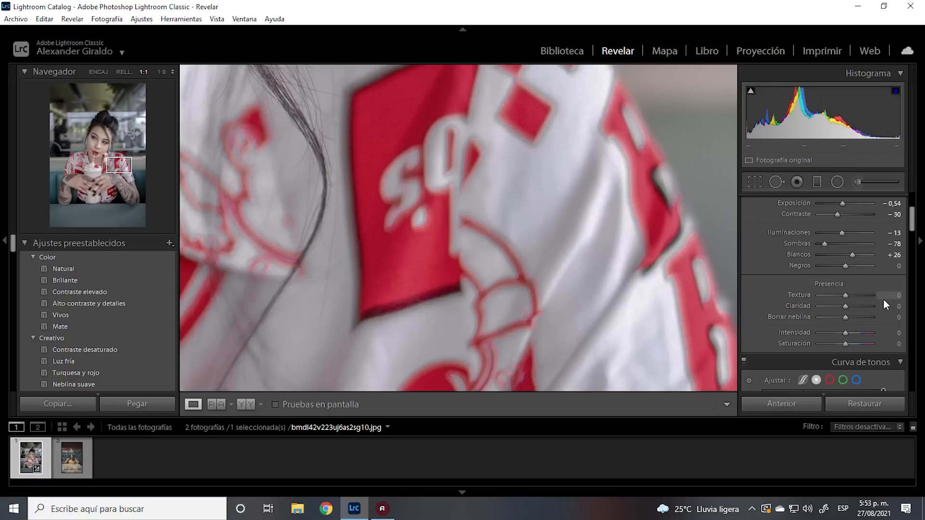
left_click_drag(852, 254, 829, 255)
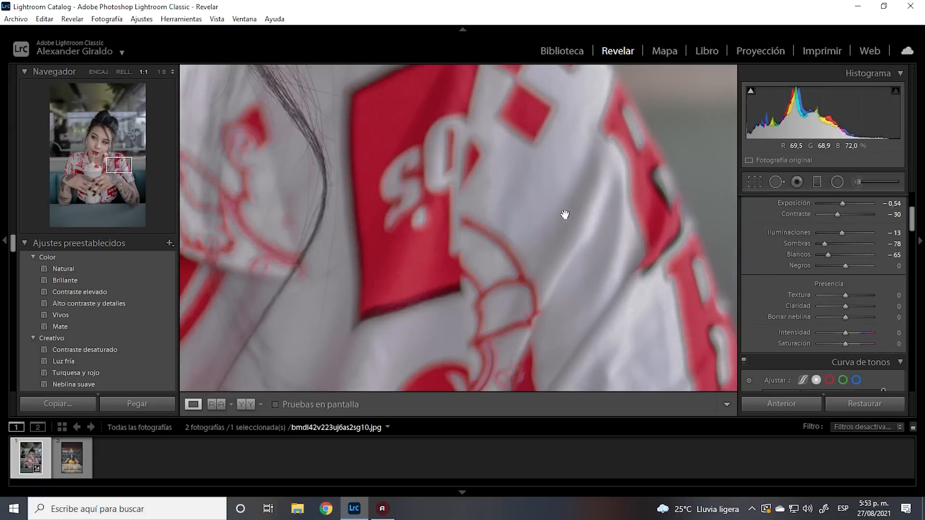
left_click_drag(829, 255, 851, 254)
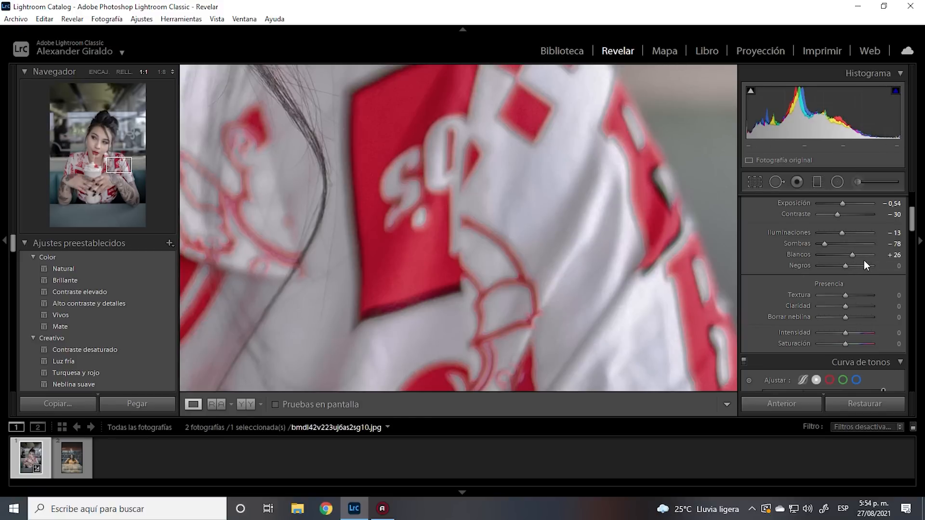
Step: Set Negros to −4 and Claridad to +7 in the portrait's basic adjustments
scroll(863, 259, "down", 4)
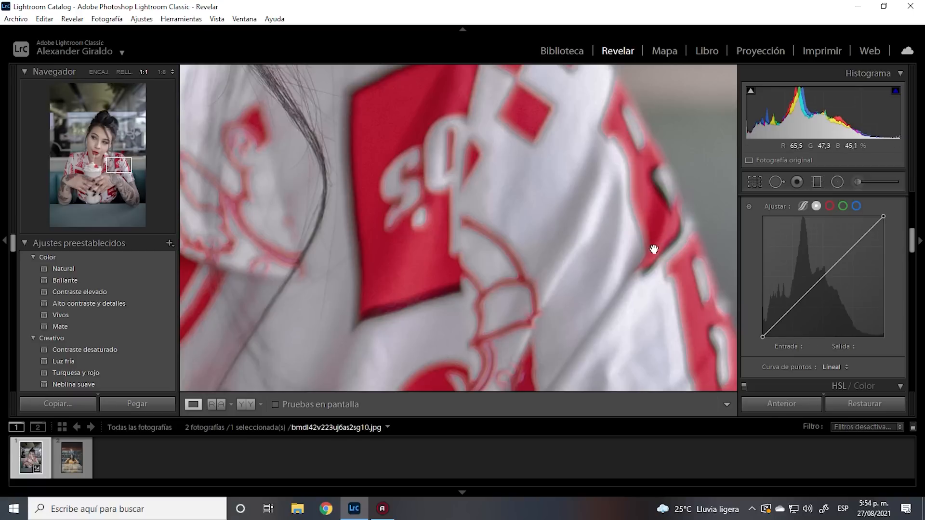
scroll(887, 294, "up", 4)
left_click_drag(848, 267, 843, 266)
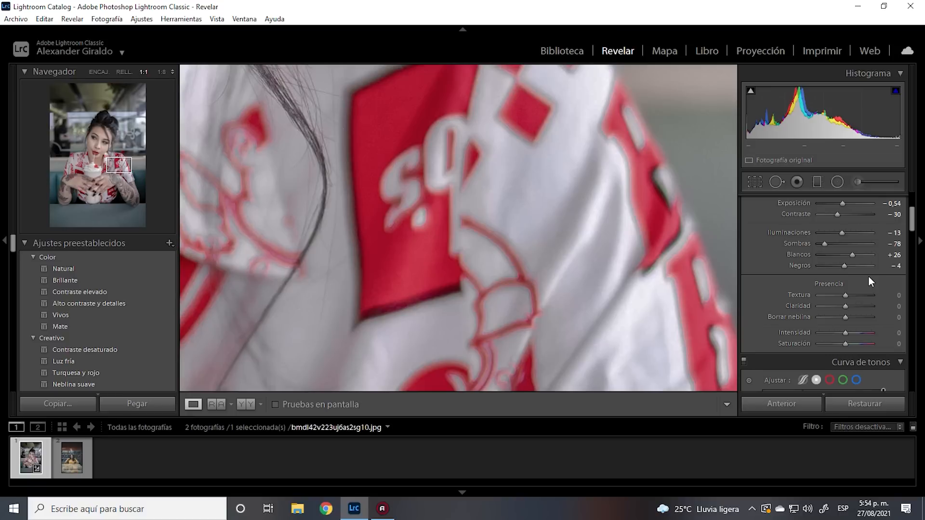
left_click_drag(846, 306, 848, 307)
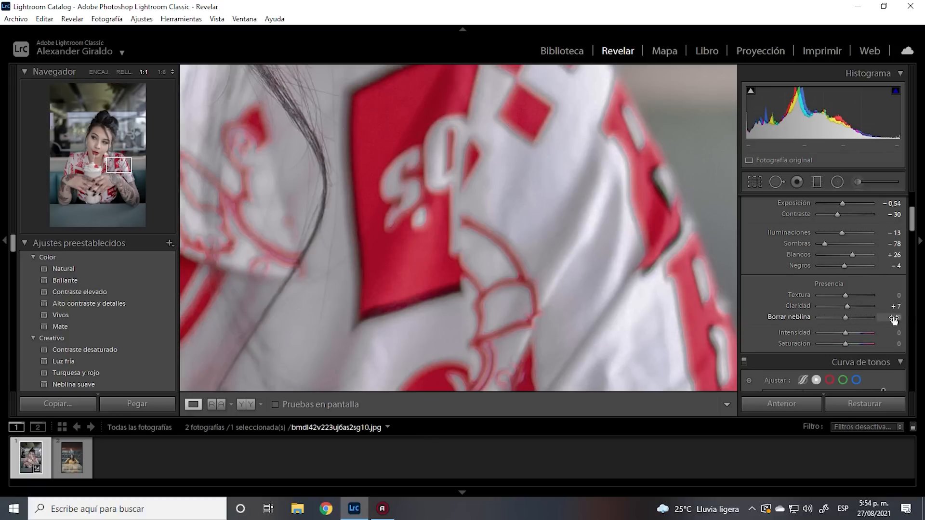
scroll(885, 314, "down", 3)
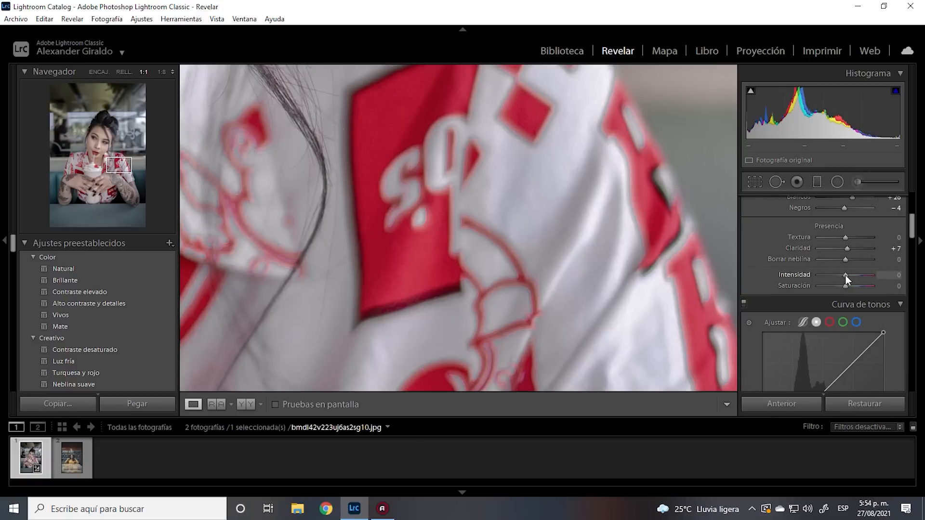
Step: Set the portrait's Intensidad to +15 and Saturación to +4, and view the whole photo
left_click_drag(847, 276, 849, 276)
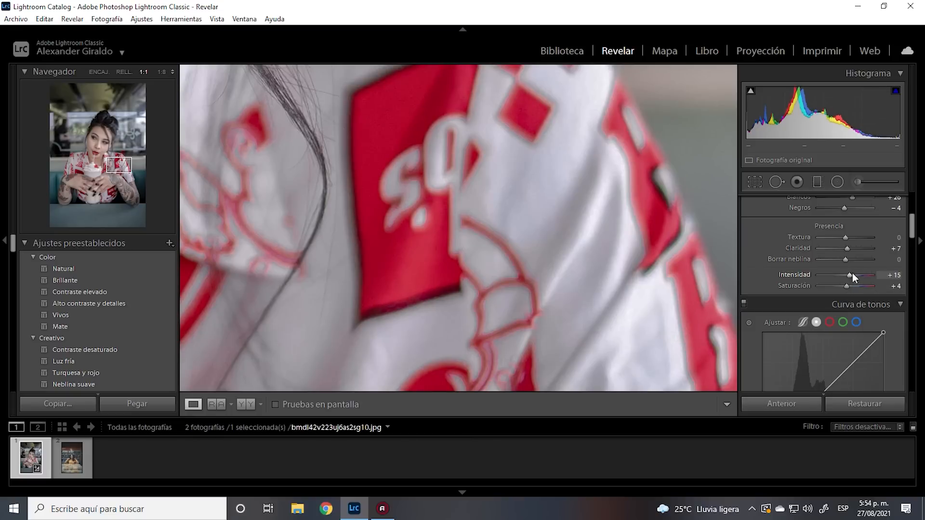
left_click(568, 243)
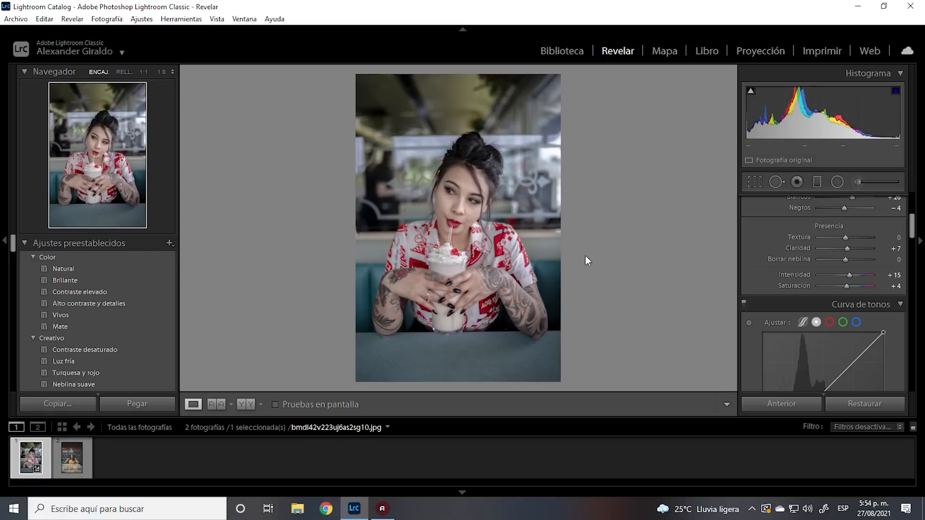
scroll(880, 249, "up", 2)
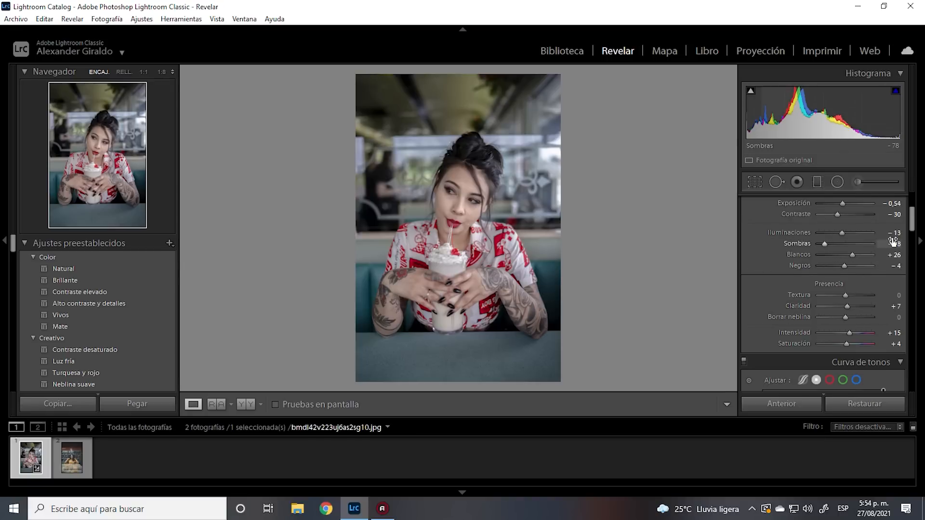
scroll(891, 248, "down", 3)
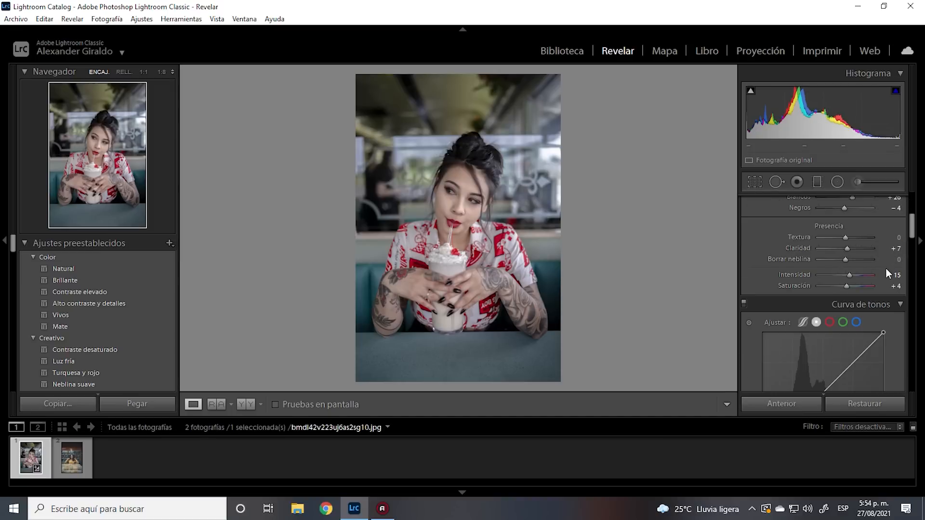
Step: Try a custom point curve with the midtone point at 119/135, adding and undoing extra points in the shadows
scroll(886, 267, "down", 5)
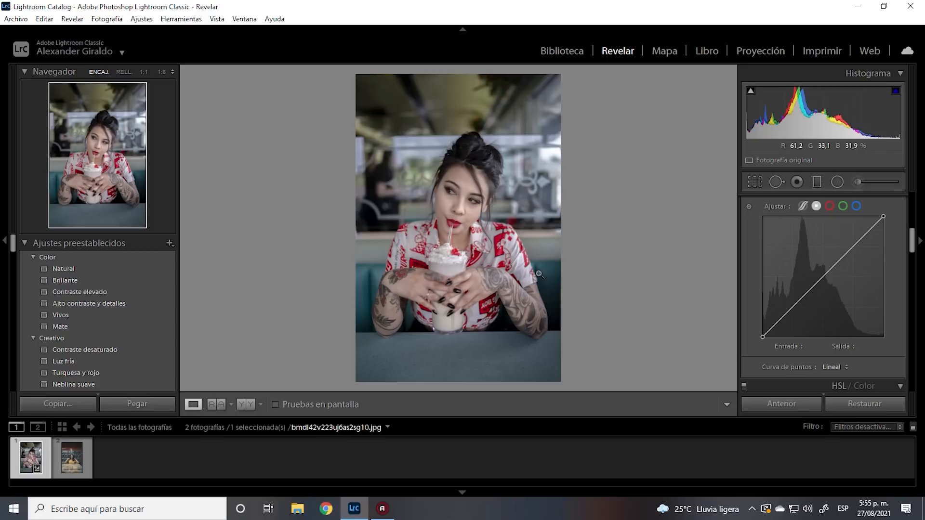
left_click(821, 278)
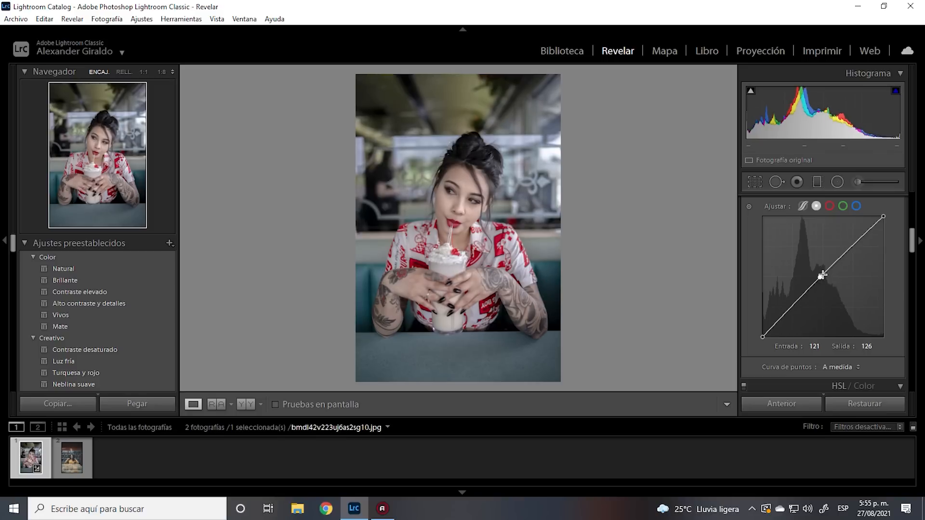
left_click_drag(821, 278, 814, 268)
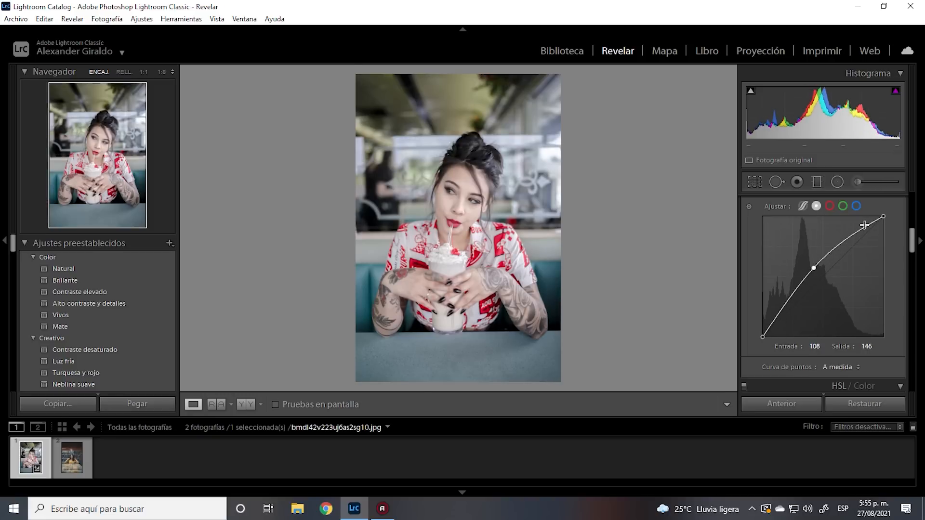
left_click_drag(790, 297, 793, 304)
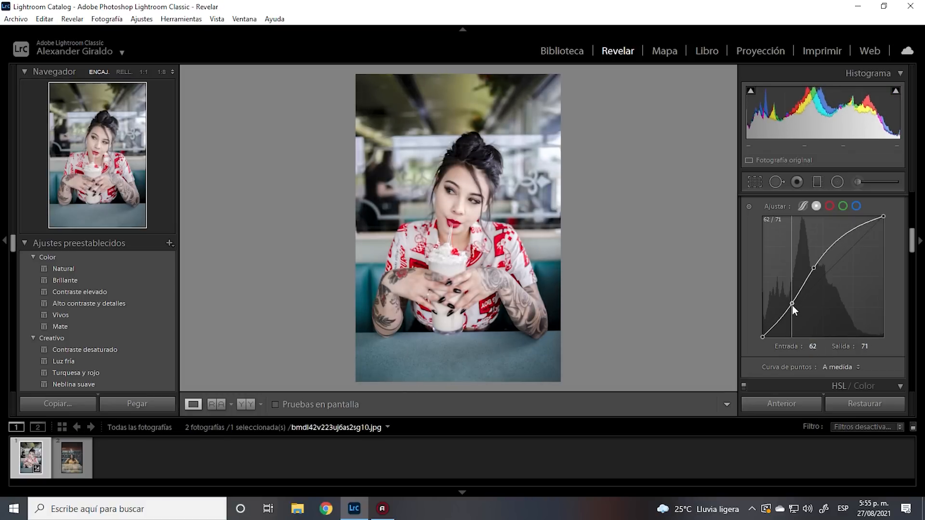
left_click_drag(845, 236, 820, 274)
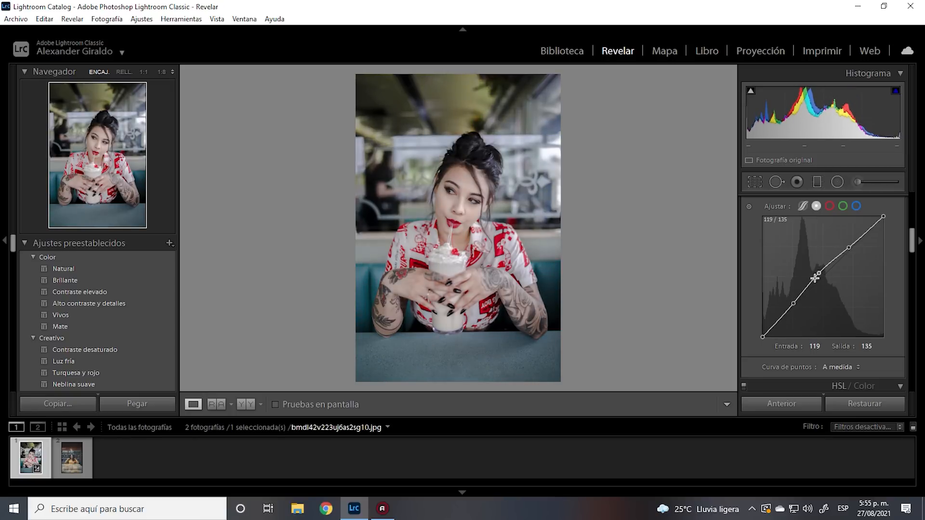
left_click(780, 319)
left_click(776, 324)
key("ctrl+z")
key("ctrl+z")
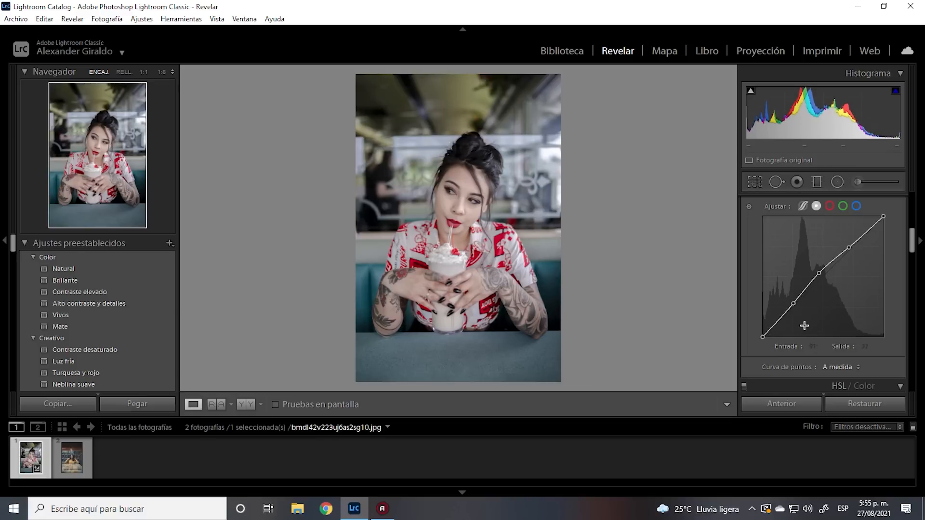
Step: Try shadow and highlight curve points at 51/50 and 195/199 while viewing the hair at 1:1
left_click(479, 159)
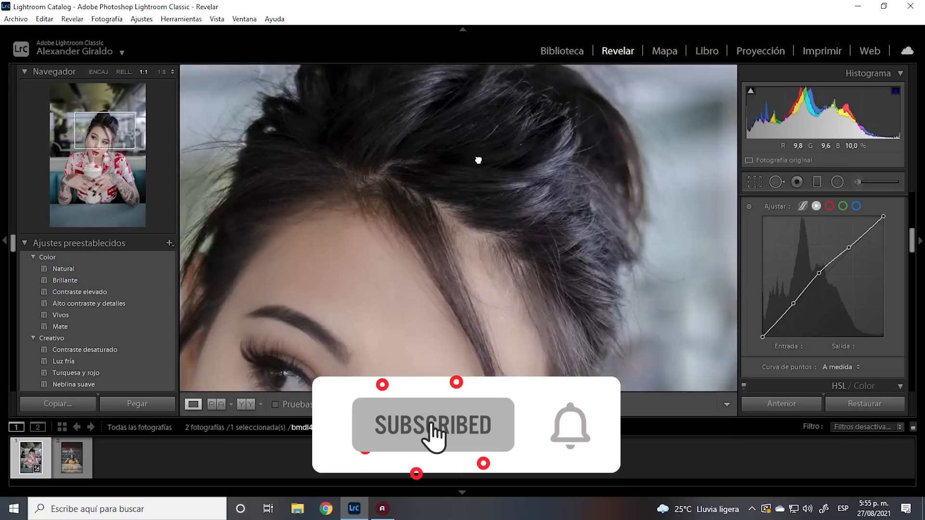
left_click_drag(431, 135, 554, 380)
left_click_drag(565, 323, 661, 274)
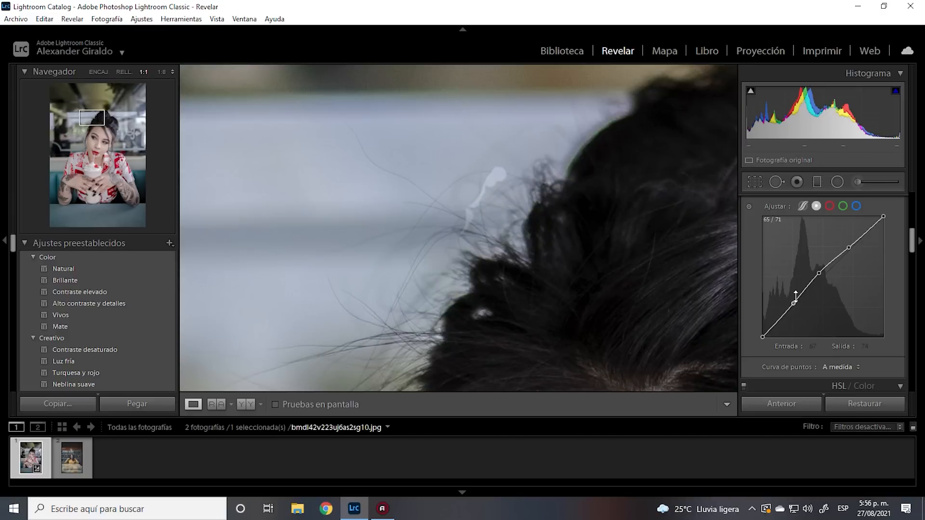
left_click_drag(646, 267, 435, 244)
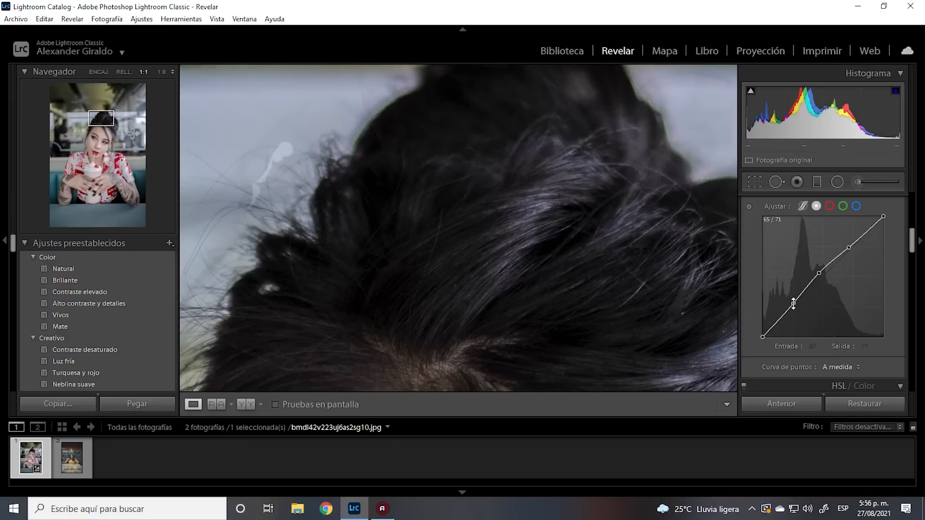
left_click_drag(804, 292, 787, 314)
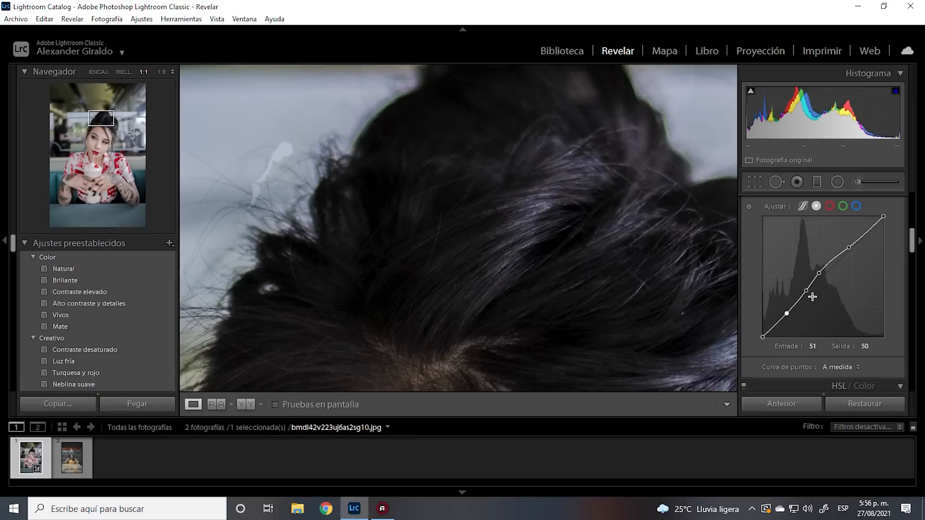
left_click_drag(838, 256, 857, 243)
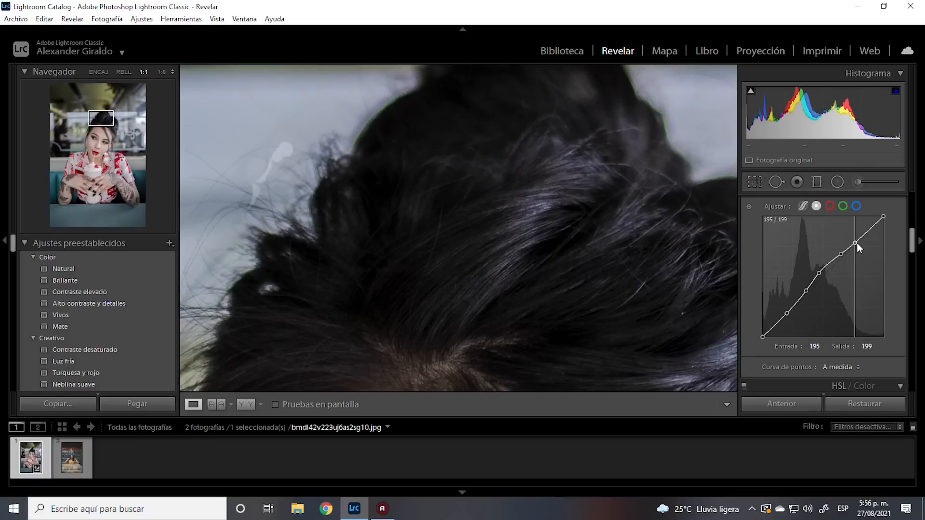
Step: Examine the portrait at 1:1 from the hair down to the patterned shirt
left_click_drag(601, 286, 586, 140)
left_click_drag(558, 310, 530, 182)
left_click_drag(528, 309, 518, 135)
left_click_drag(520, 271, 469, 186)
left_click_drag(506, 299, 607, 260)
left_click_drag(554, 246, 589, 269)
left_click_drag(518, 195, 530, 300)
left_click_drag(444, 274, 457, 36)
left_click_drag(574, 286, 563, 121)
left_click_drag(605, 289, 313, 260)
left_click_drag(565, 194, 381, 113)
left_click_drag(516, 256, 544, 241)
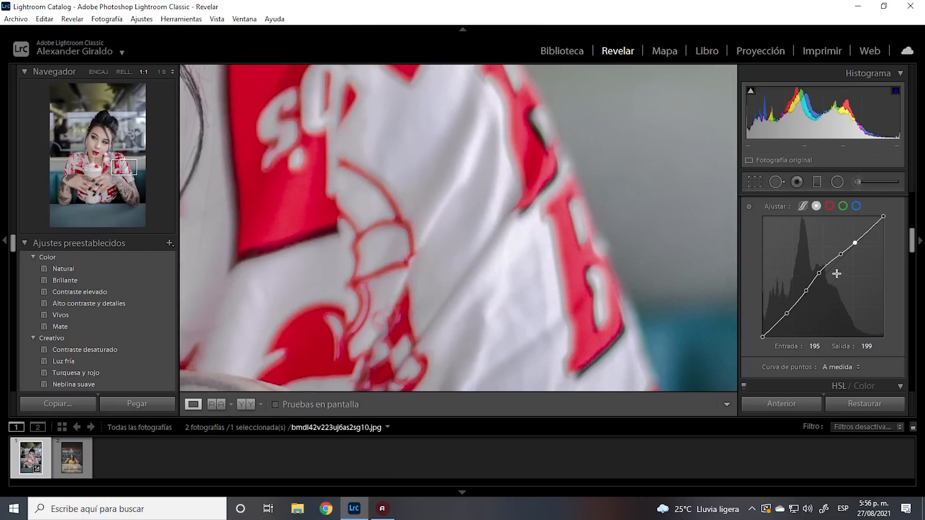
Step: Try the highlight curve point at 202/205 and the midtone point at 129/135, with two extra shadow points, checking the face at 1:1
mouse_move(857, 242)
left_mouse_down()
mouse_move(855, 234)
mouse_move(860, 267)
mouse_move(861, 239)
left_mouse_up()
left_click_drag(260, 144, 657, 340)
left_click_drag(412, 198, 519, 397)
left_click_drag(463, 200, 606, 326)
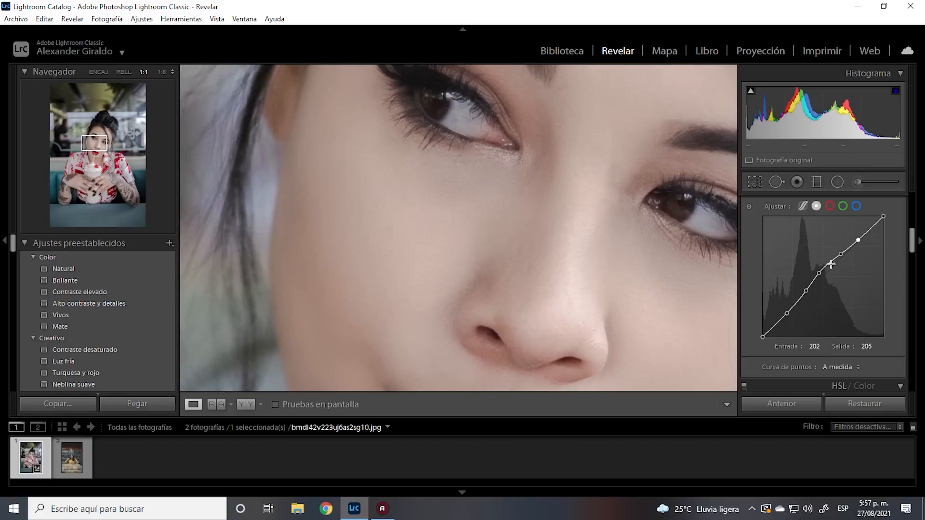
left_click_drag(820, 271, 816, 269)
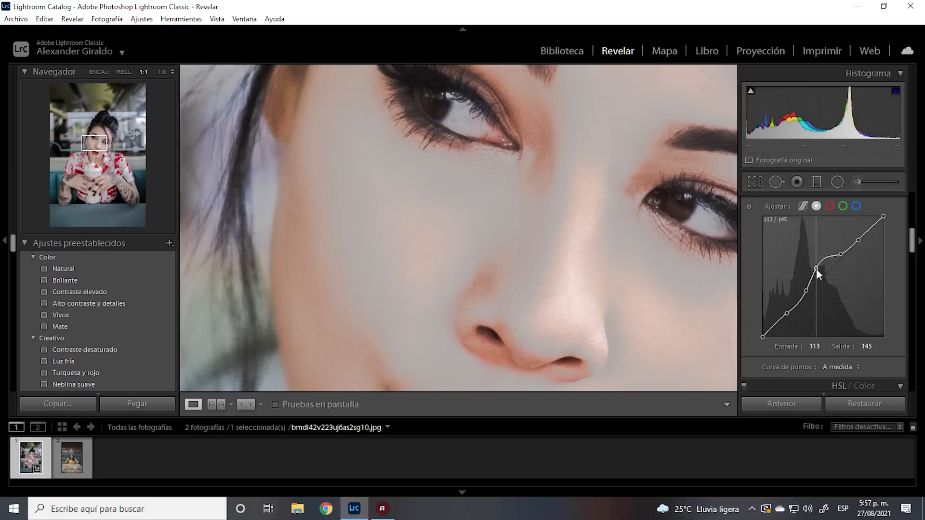
left_click(774, 325)
left_click(798, 306)
mouse_move(818, 266)
left_mouse_down()
mouse_move(829, 279)
mouse_move(824, 274)
left_mouse_up()
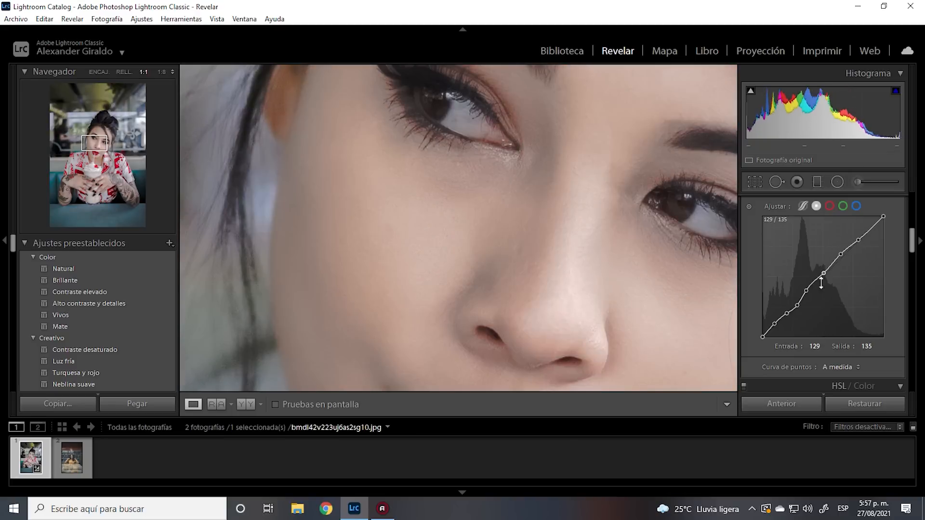
Step: Remove all the added points from the tone curve to restore it to Lineal
left_click(579, 196)
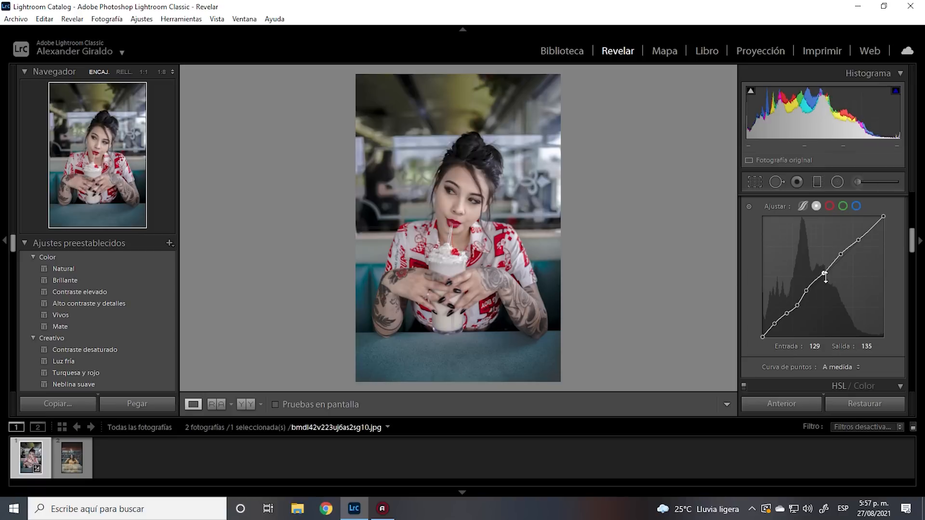
double_click(823, 273)
double_click(805, 291)
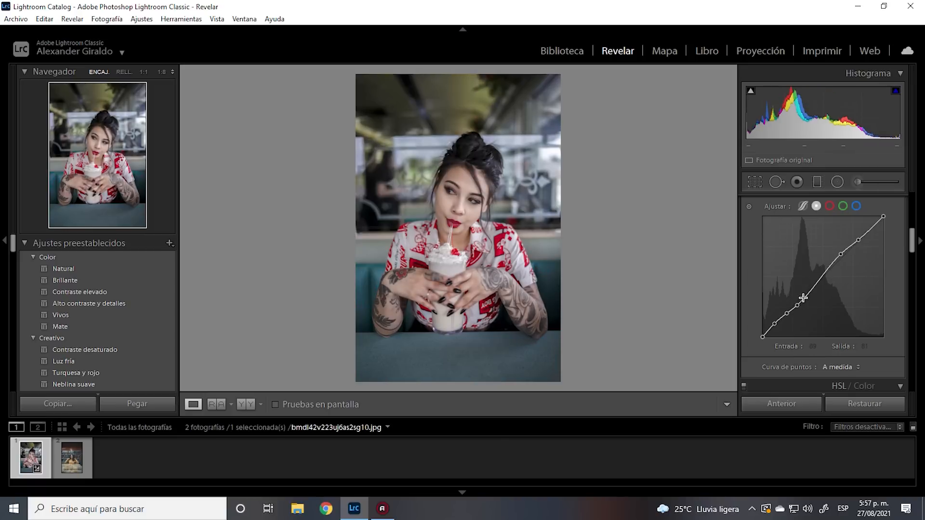
double_click(798, 305)
double_click(787, 314)
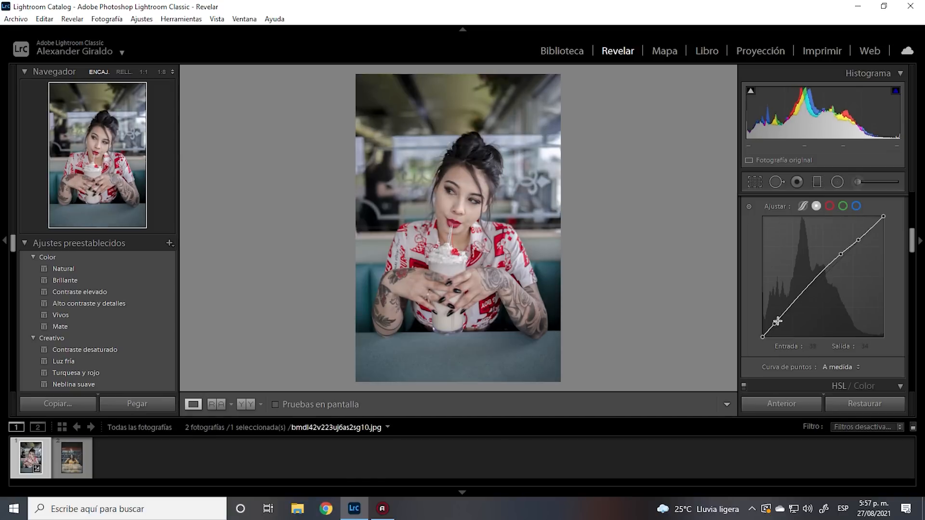
double_click(775, 324)
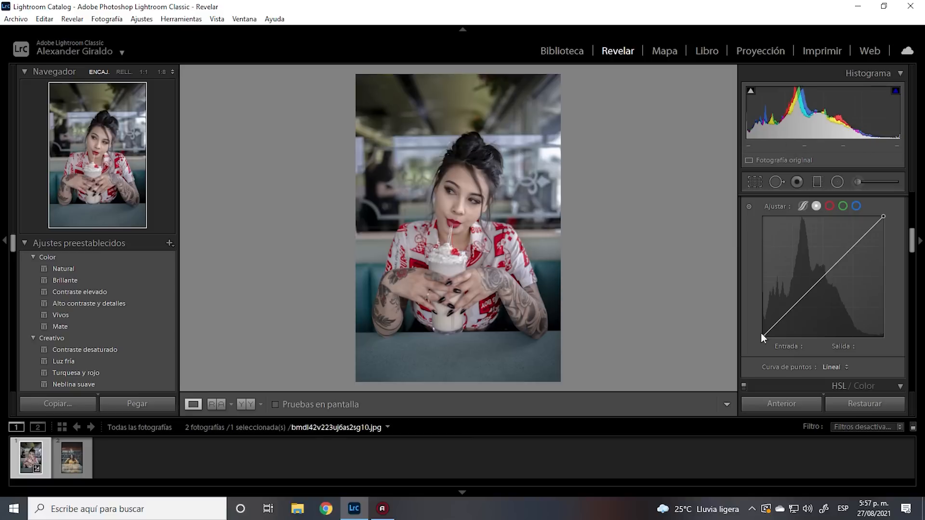
Step: Add midtone, shadow and highlight points to the linear tone curve at 121/123, 60/63 and 187/190
left_click(821, 280)
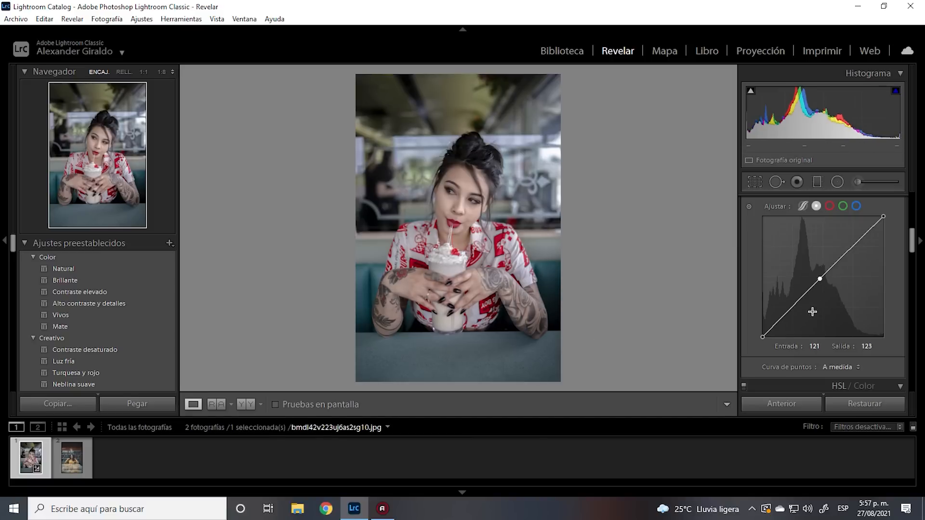
left_click(791, 308)
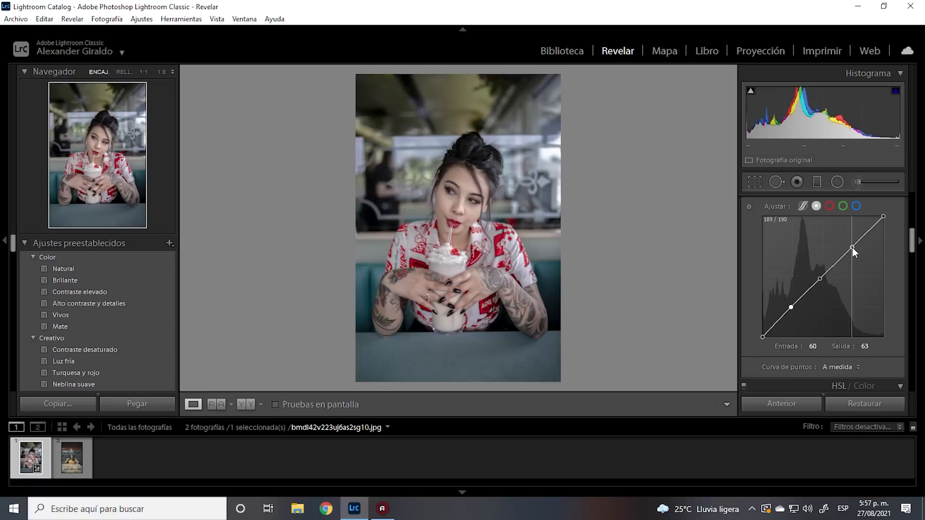
left_click(852, 247)
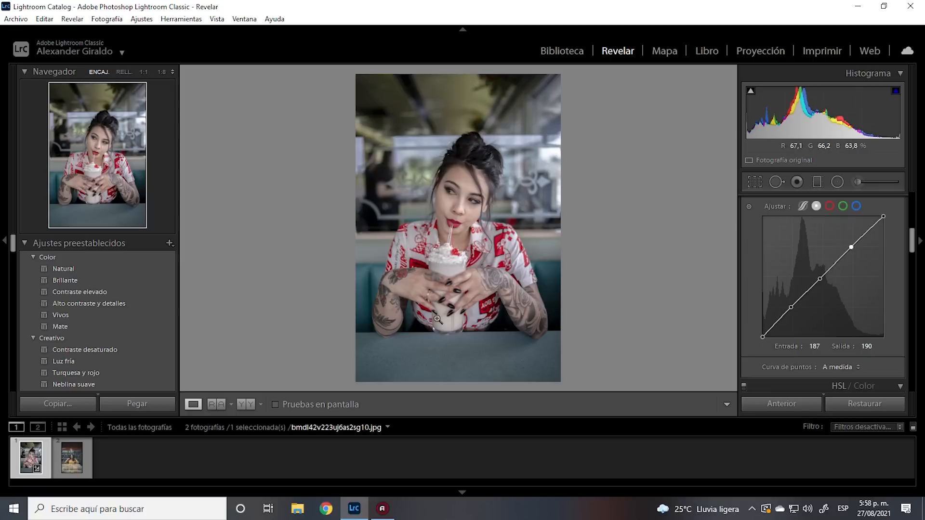
Step: Raise the curve's black point to output 38 and set the shadow point to 62/59, checking the hair at 1:1
left_click_drag(468, 150, 480, 302)
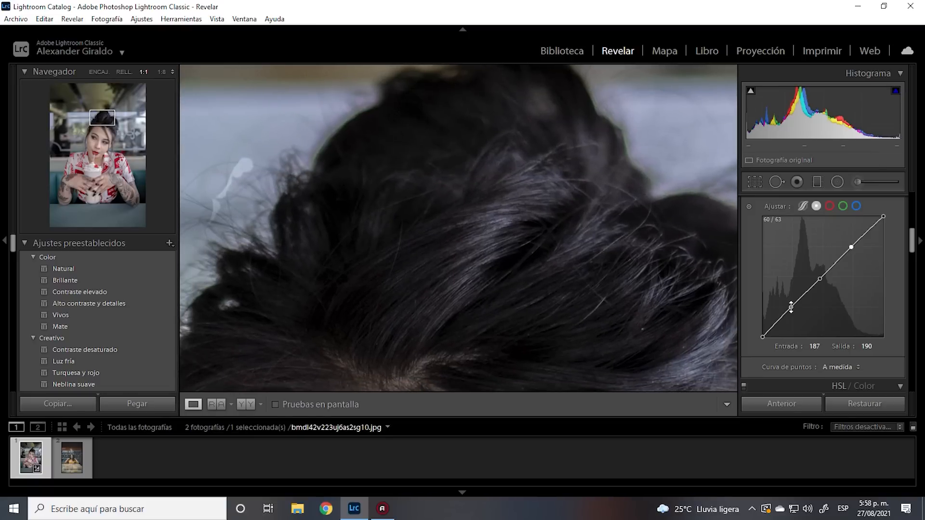
left_click_drag(792, 308, 792, 314)
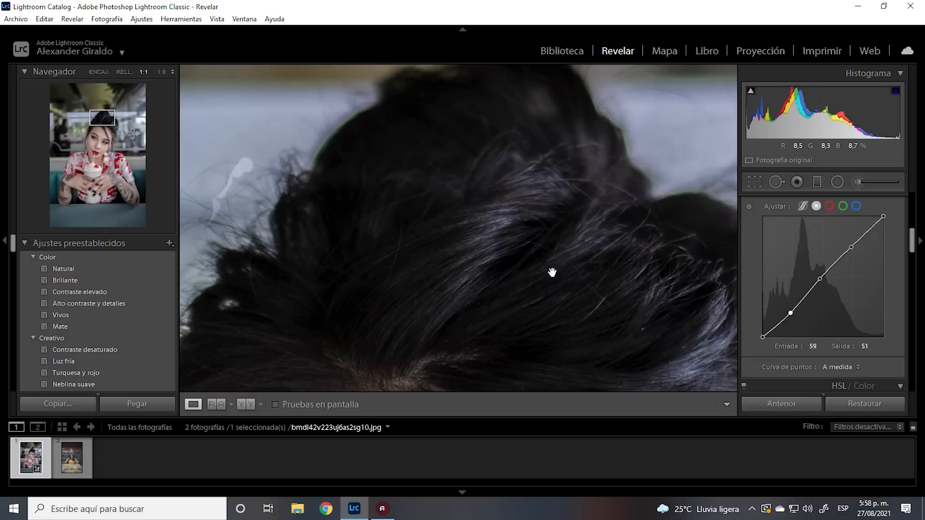
left_click_drag(554, 273, 545, 222)
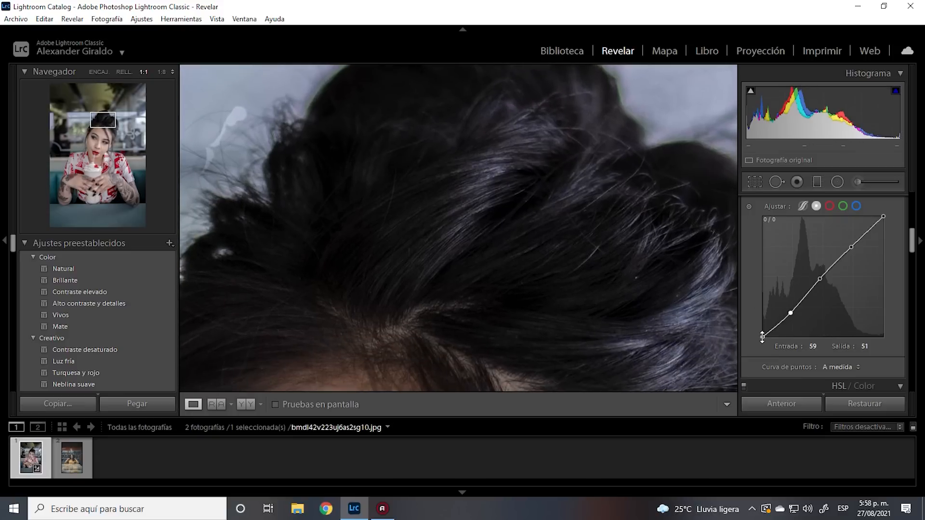
left_click_drag(763, 336, 759, 324)
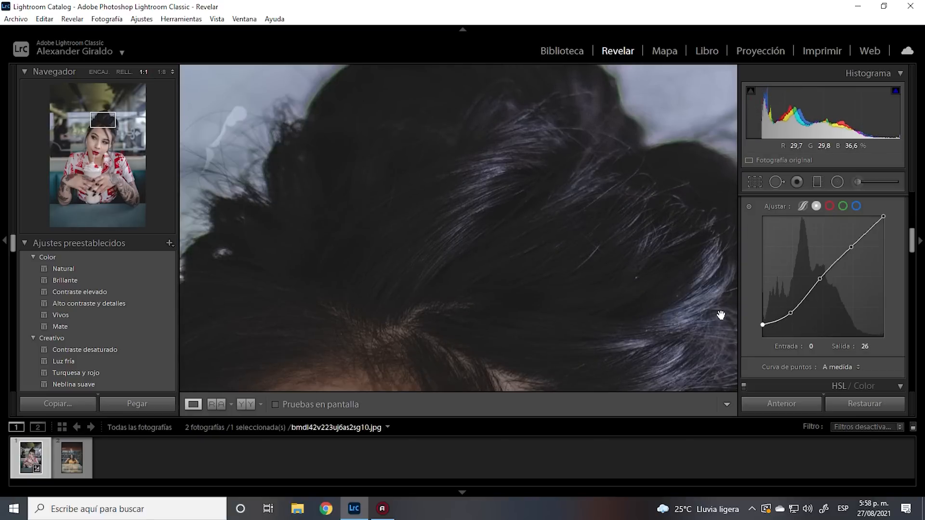
left_click_drag(762, 323, 762, 319)
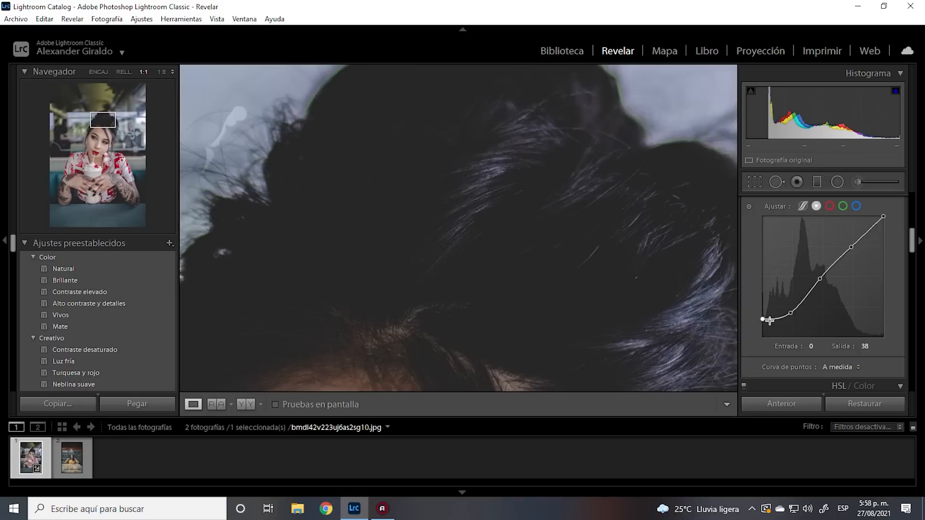
left_click_drag(791, 314, 789, 308)
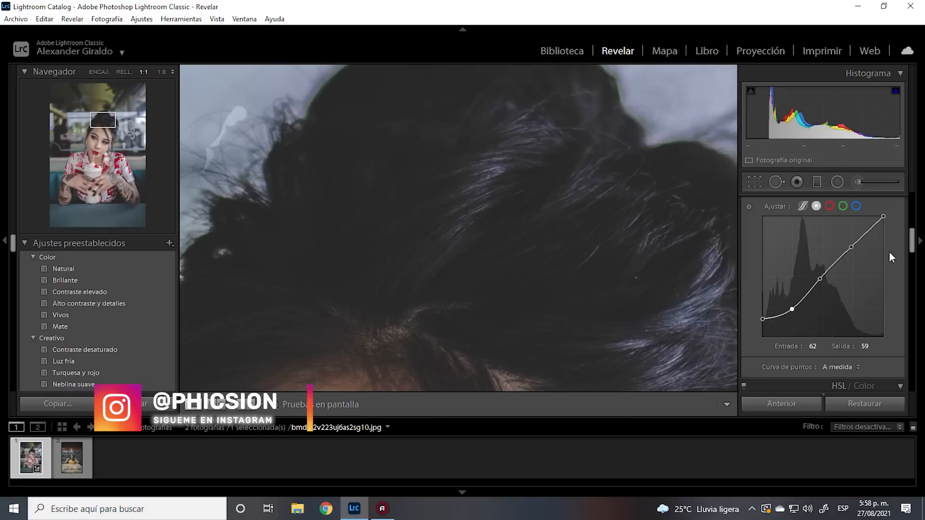
Step: Lower the tone curve's white point and raise its highlight point to finish a faded S-curve
scroll(510, 152, "down", 10)
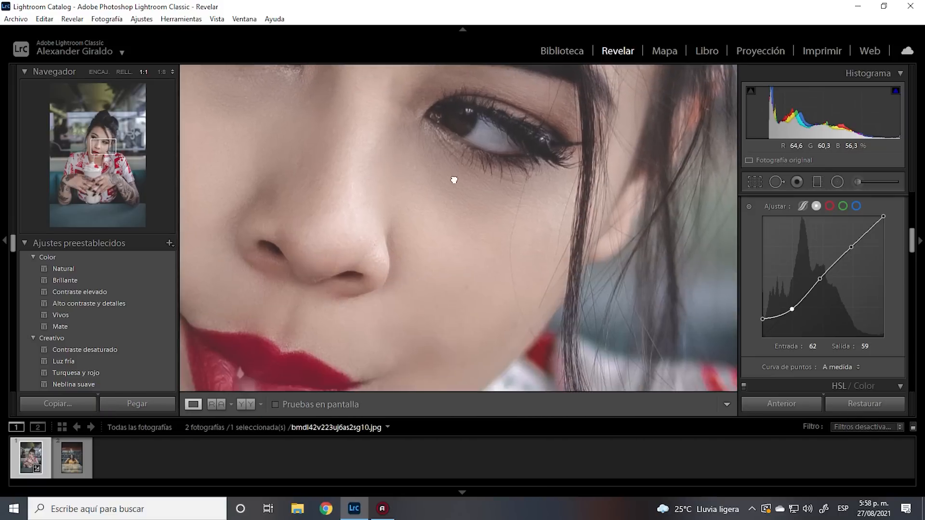
left_click_drag(454, 180, 434, 148)
left_click_drag(884, 216, 845, 248)
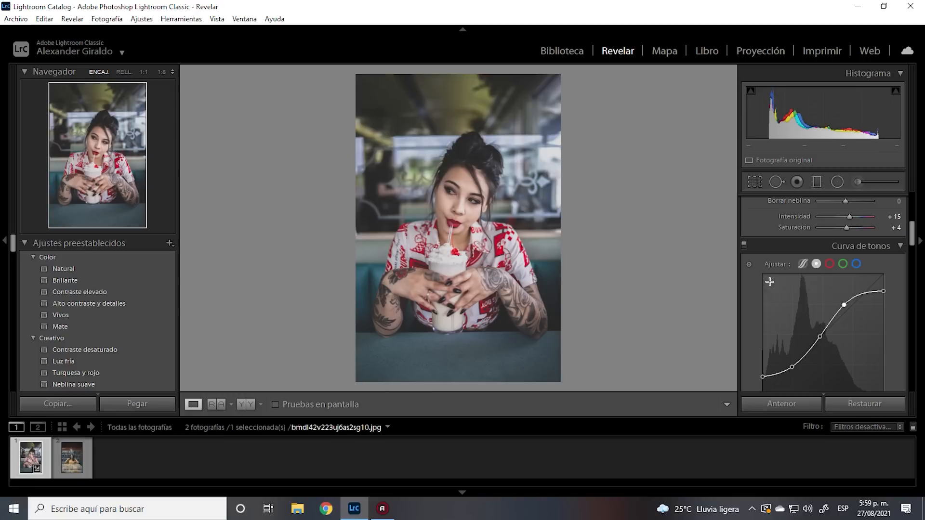
Step: Review the red, green and blue channel curves of the tone curve one after another
left_click(830, 264)
left_click(843, 264)
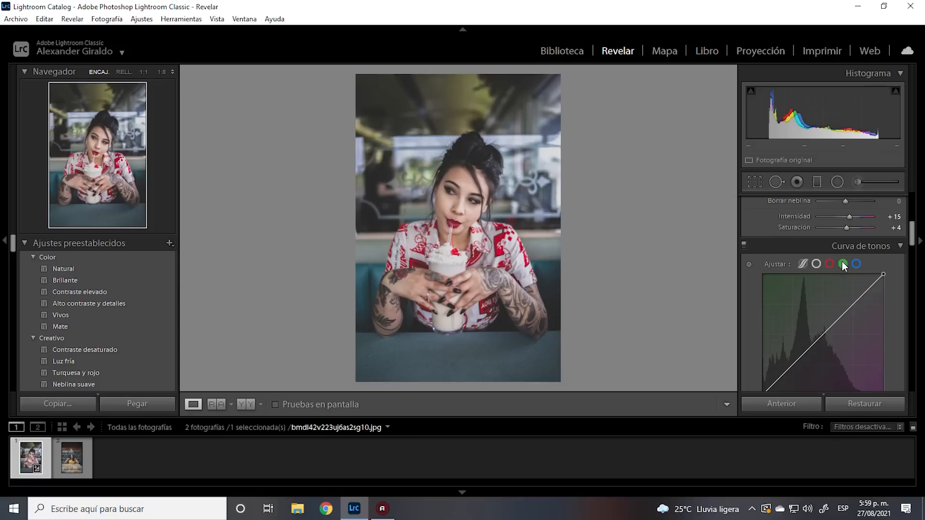
left_click(856, 265)
left_click(830, 265)
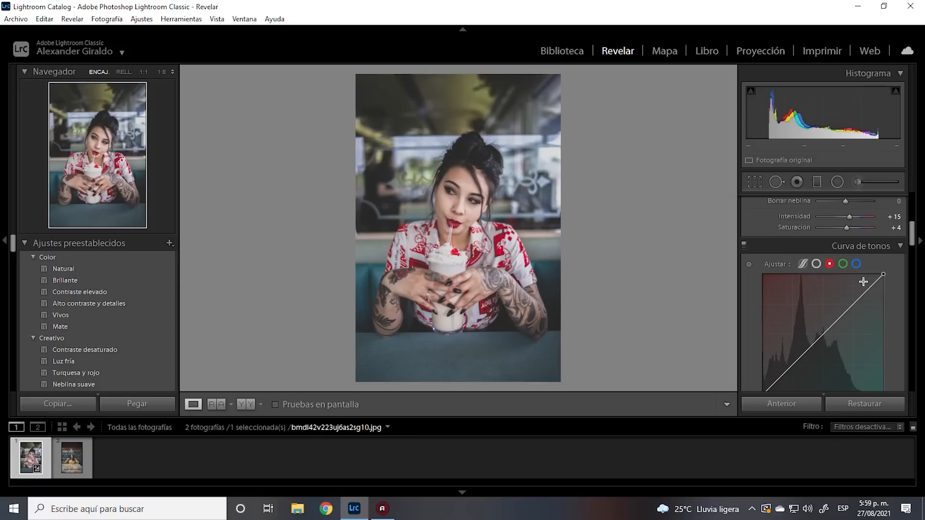
scroll(878, 277, "down", 2)
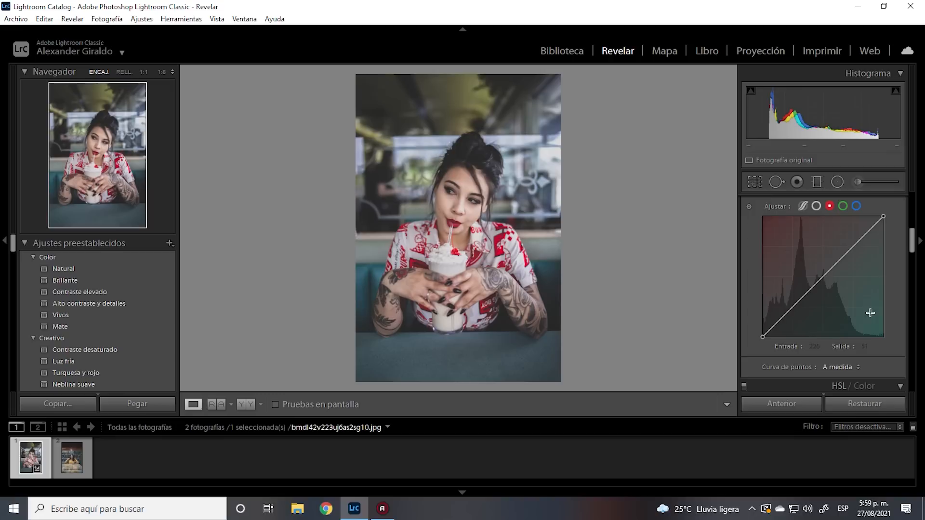
left_click(823, 276)
left_click_drag(823, 276, 892, 308)
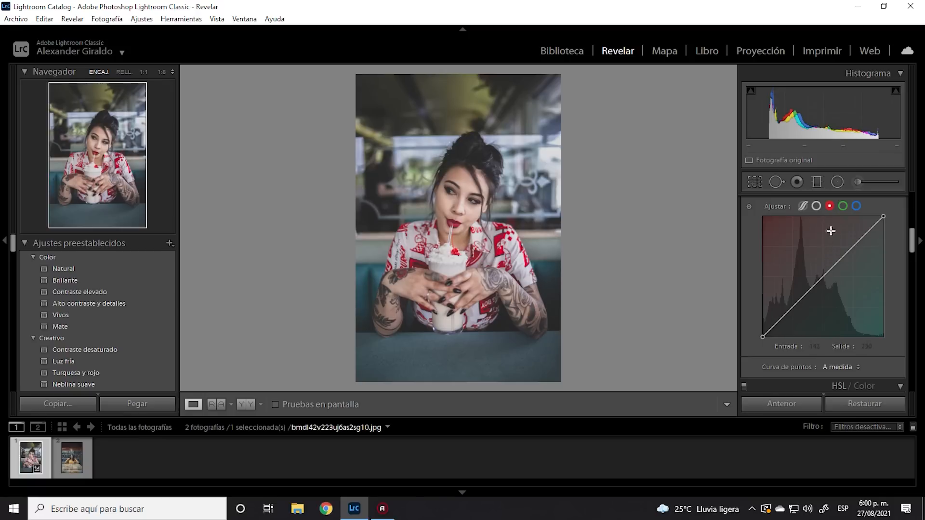
left_click(843, 206)
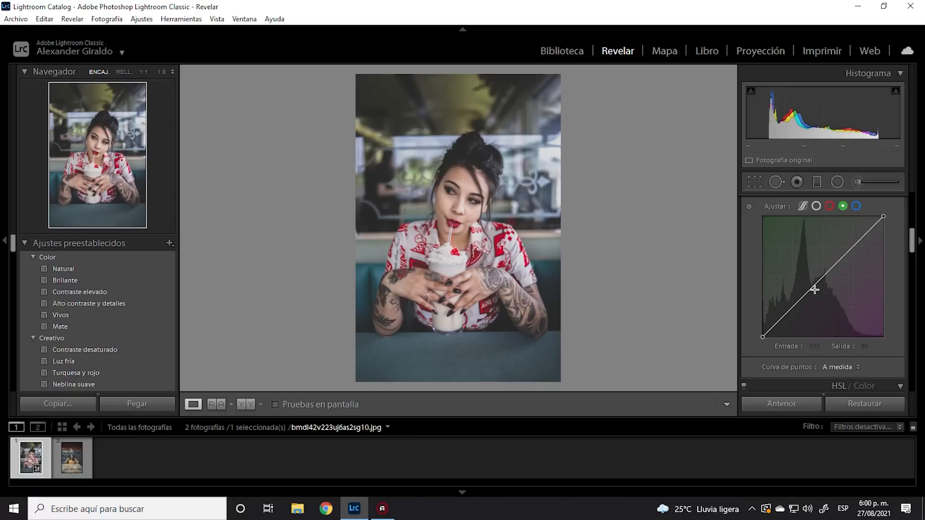
left_click(856, 207)
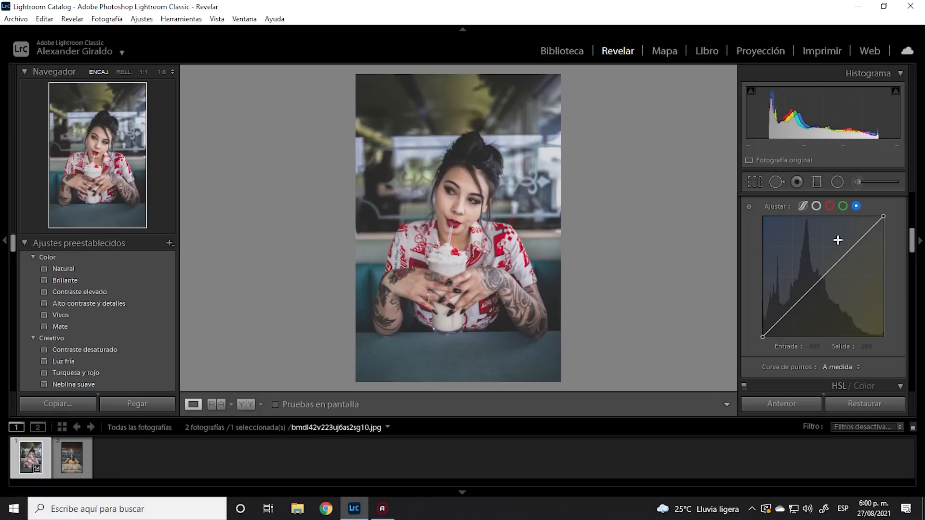
left_click(830, 206)
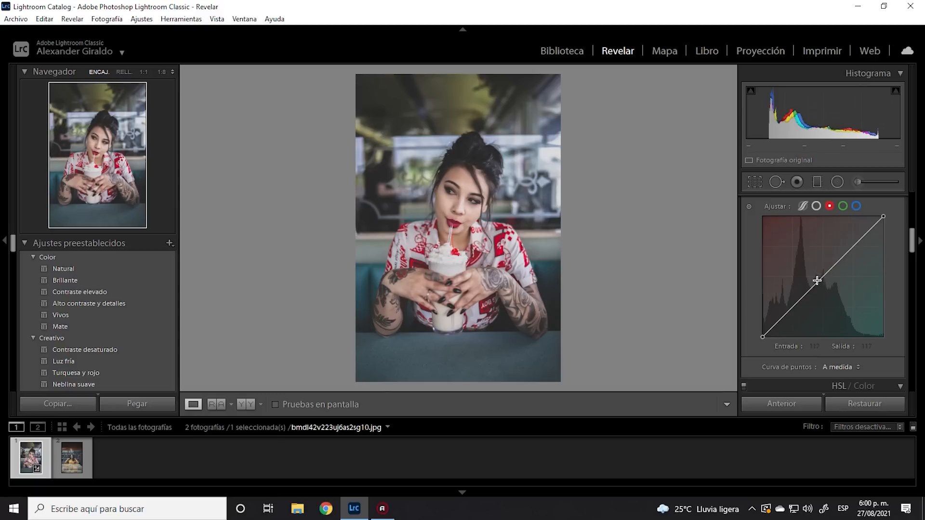
Step: Try raising the red channel curve to 85/156 and lowering it to 150/93, undoing each change
left_click_drag(818, 280, 804, 264)
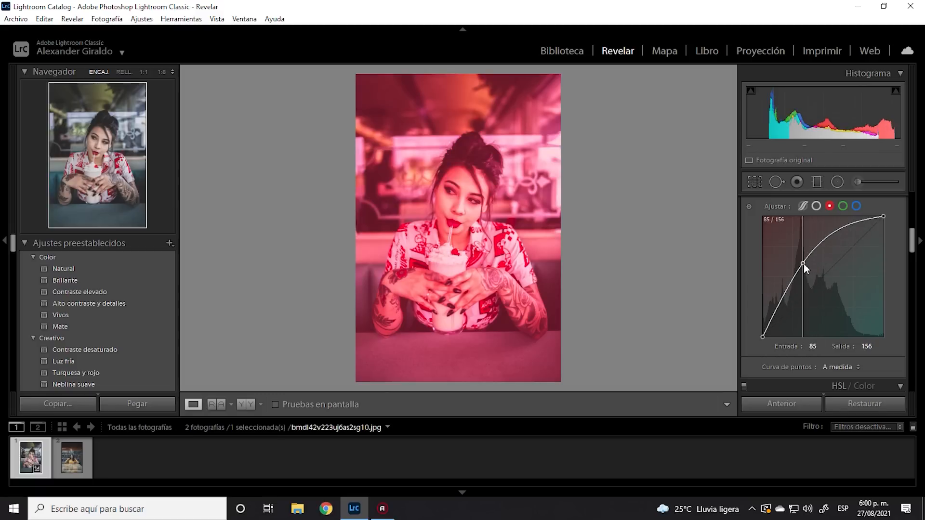
key("ctrl+z")
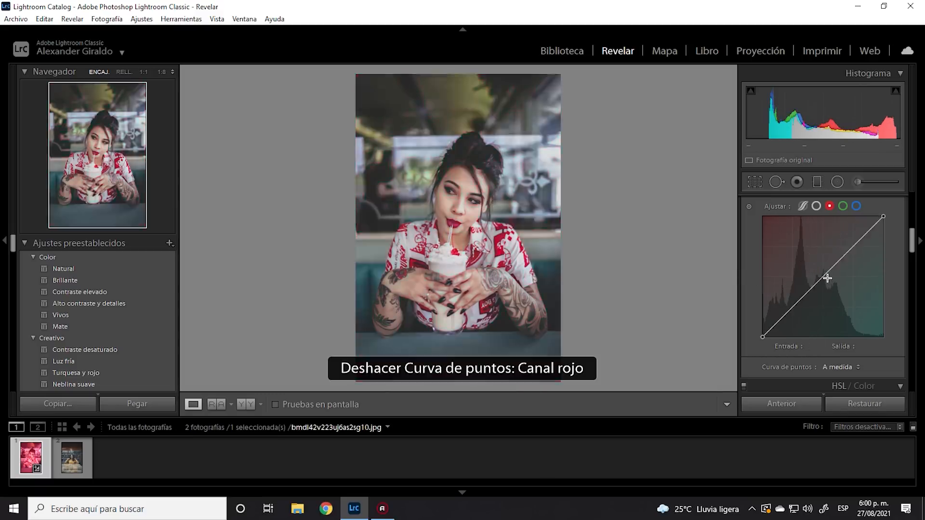
left_click_drag(819, 280, 834, 294)
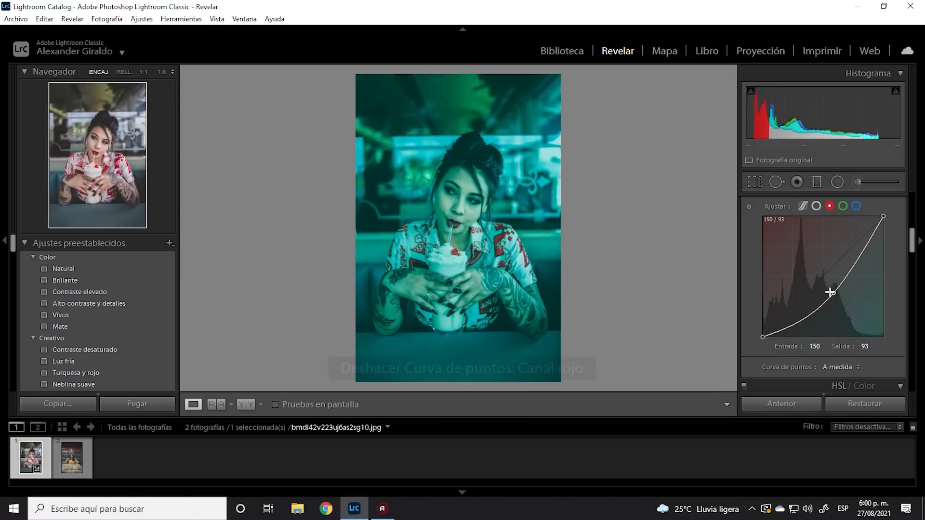
key("ctrl+z")
Step: Try raising the green channel curve to 89/152 and then lowering its midtones, undoing each change
left_click(843, 206)
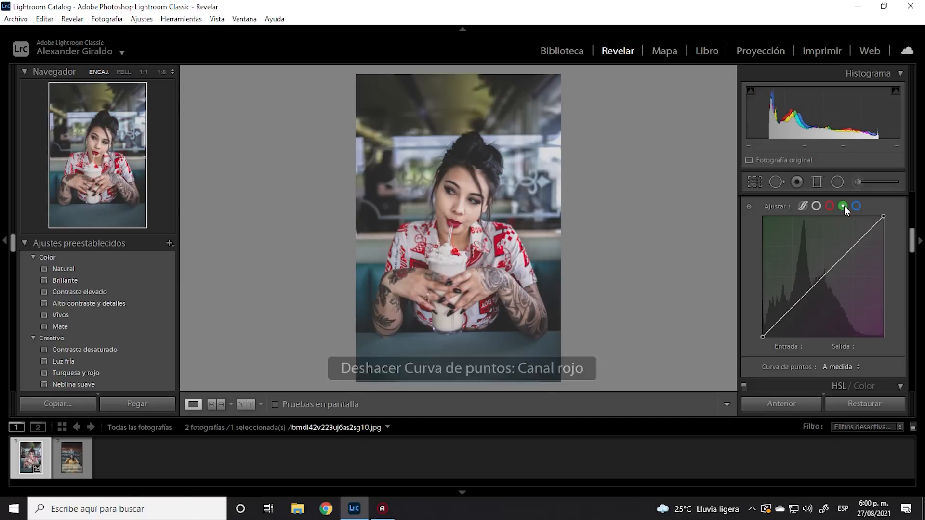
left_click_drag(830, 270, 809, 270)
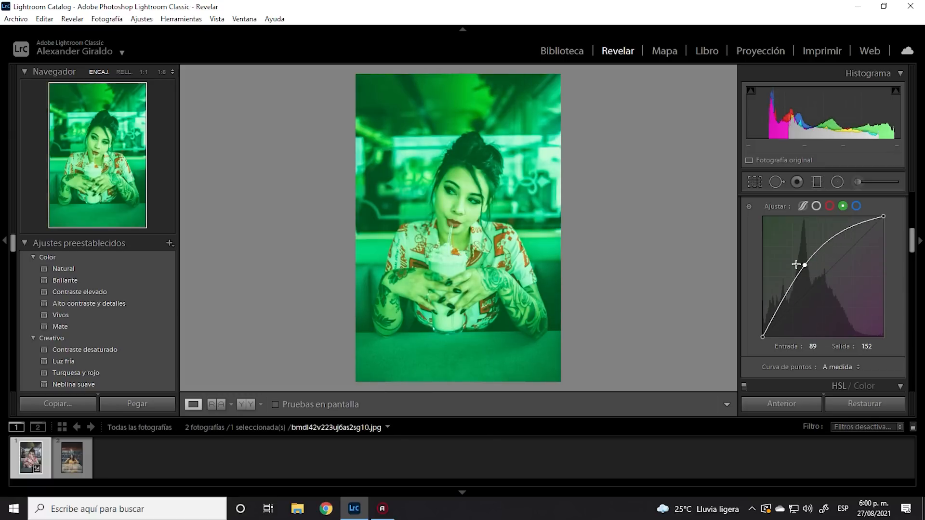
key("ctrl+z")
left_click_drag(823, 277, 834, 292)
key("ctrl+z")
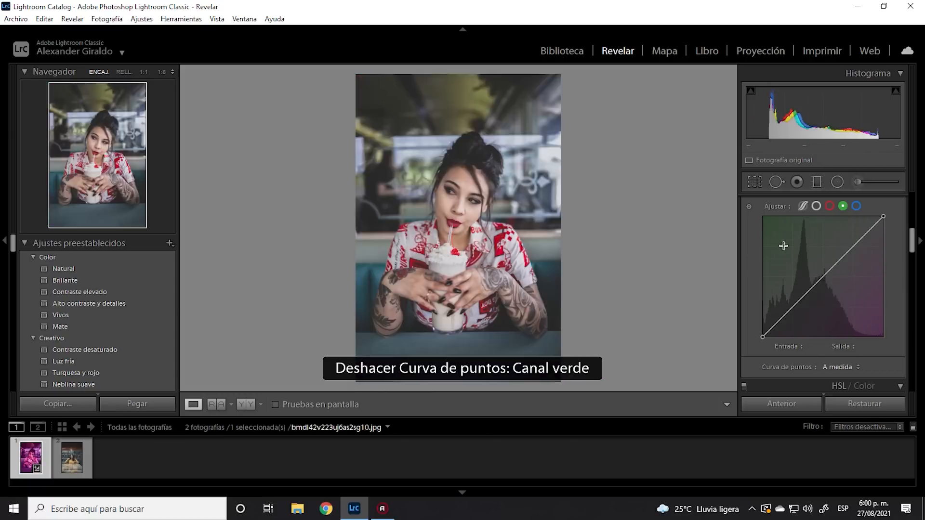
Step: Try lowering the blue channel curve's midtones to 163/83 and undo the change
left_click(856, 206)
left_click_drag(823, 276, 840, 299)
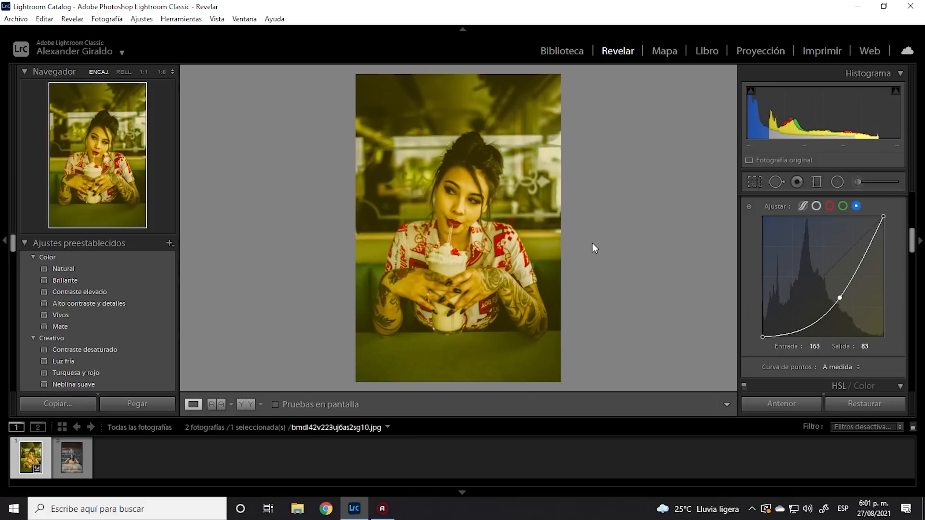
key("ctrl+z")
key("ctrl+z")
Step: Zoom in on the face at 1:1 and add four points along the red channel curve, the uppermost at 205/208
left_click(477, 198)
left_click_drag(531, 209, 740, 322)
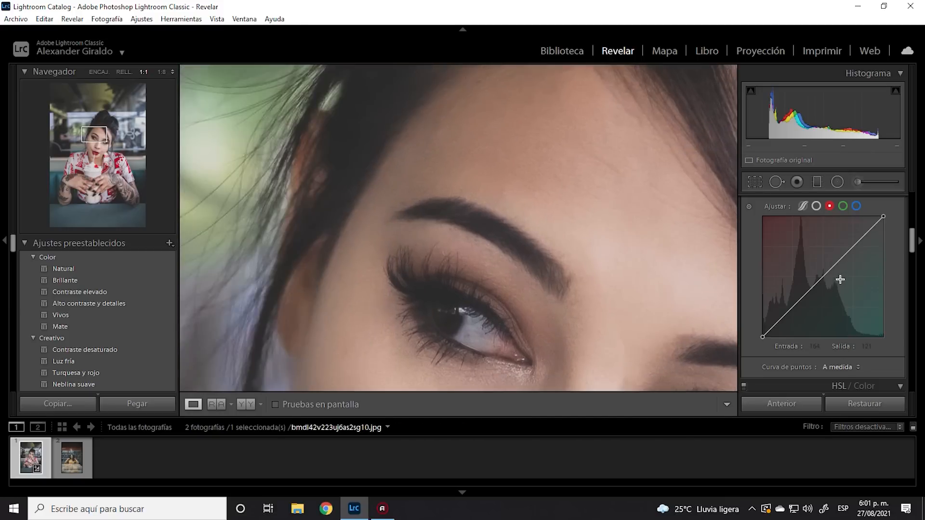
left_click(811, 289)
left_click(786, 314)
left_click(839, 260)
left_click(860, 239)
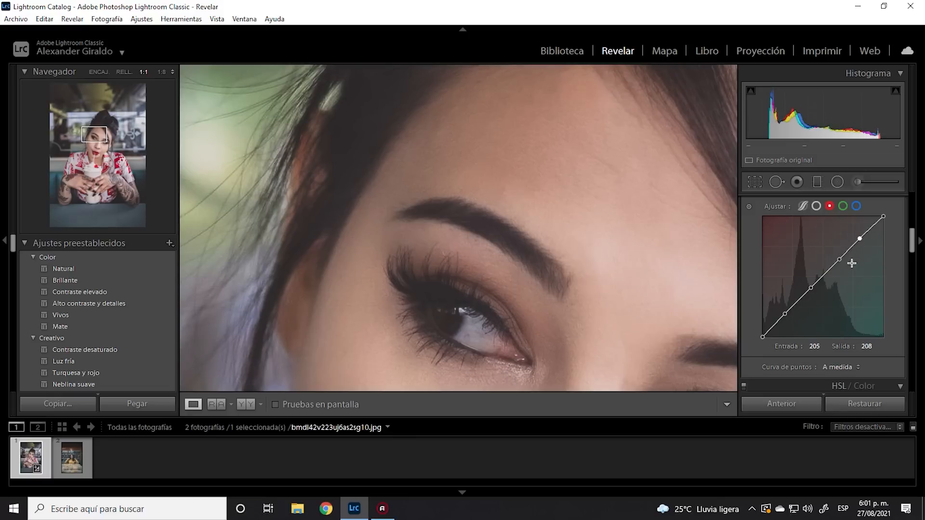
Step: Shape the red curve into an S by lifting the upper midtones, lowering the shadows and setting the highlight point to 196/202, checking the face and hair
left_click_drag(839, 260, 860, 238)
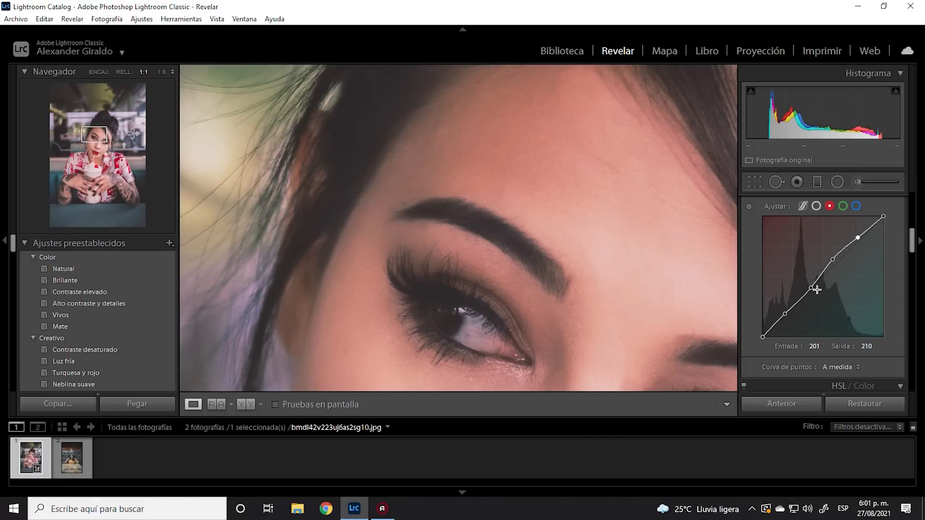
left_click_drag(786, 314, 788, 322)
left_click_drag(858, 238, 858, 242)
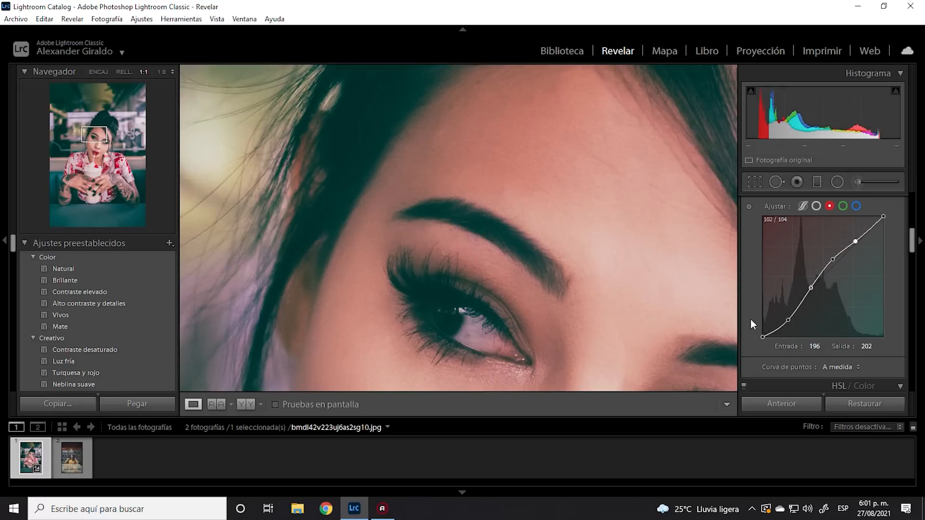
left_click_drag(611, 270, 527, 278)
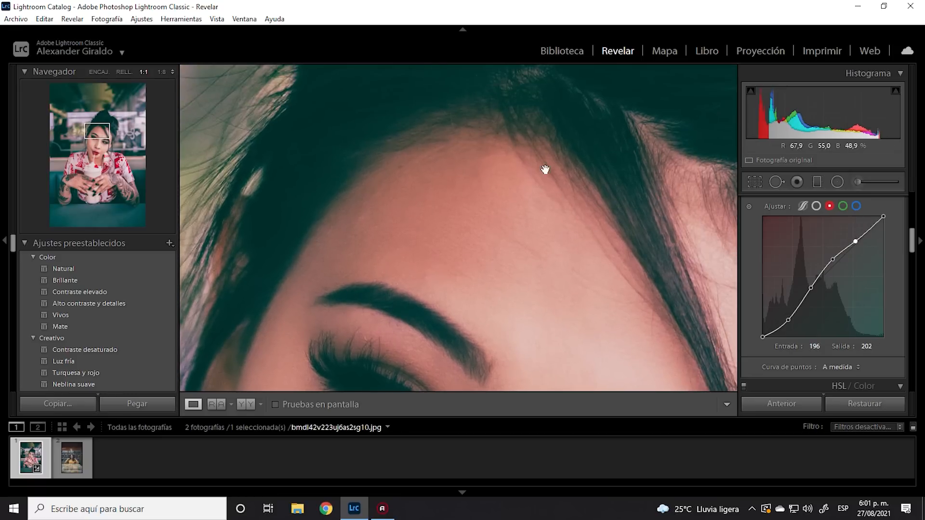
left_click_drag(422, 177, 517, 312)
left_click(605, 263)
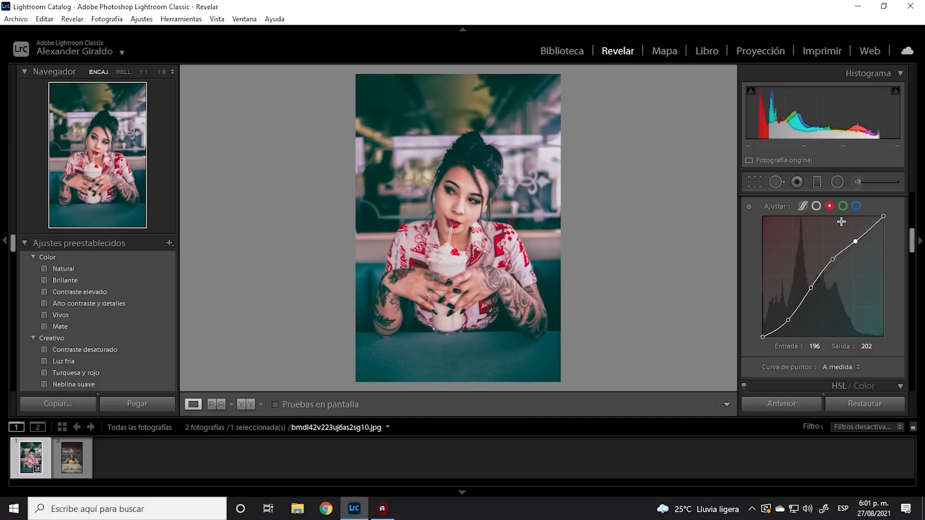
Step: Build a matching four-point S-curve on the green channel, raising the upper midtones and setting the shadow point to 57/41
left_click(843, 206)
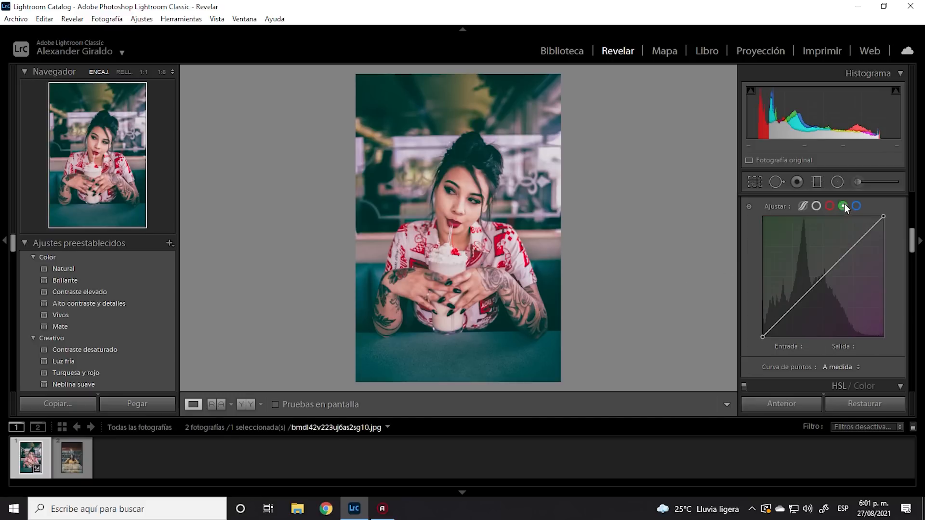
left_click(853, 248)
left_click_drag(831, 271, 789, 317)
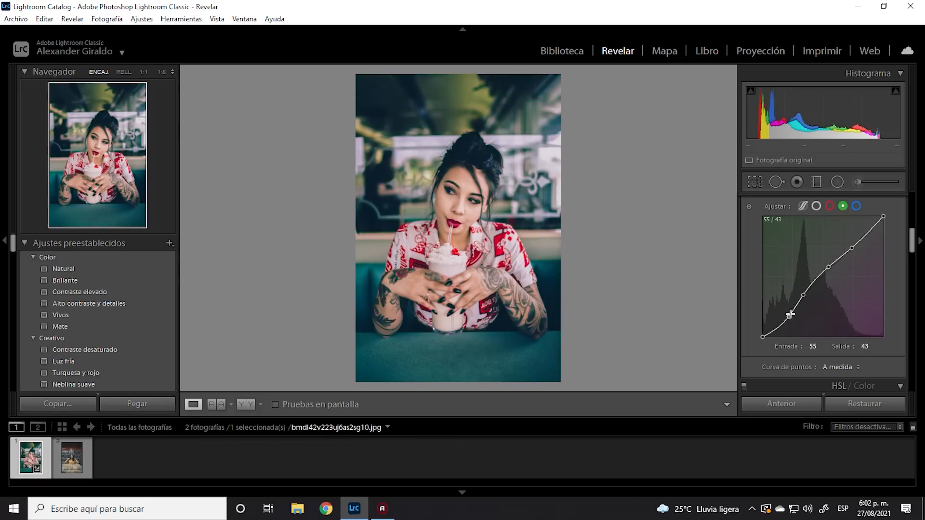
left_click_drag(852, 248, 833, 260)
left_click_drag(803, 294, 809, 290)
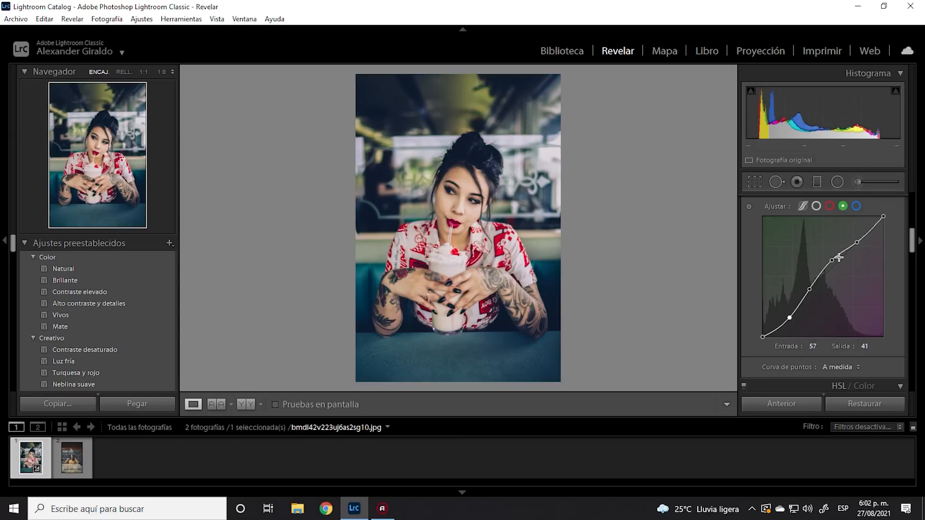
Step: Build a matching four-point S-curve on the blue channel with lowered shadows and the upper midtone point at about 141/154
left_click(857, 206)
left_click(855, 245)
left_click_drag(832, 268, 790, 321)
left_click_drag(831, 265, 830, 265)
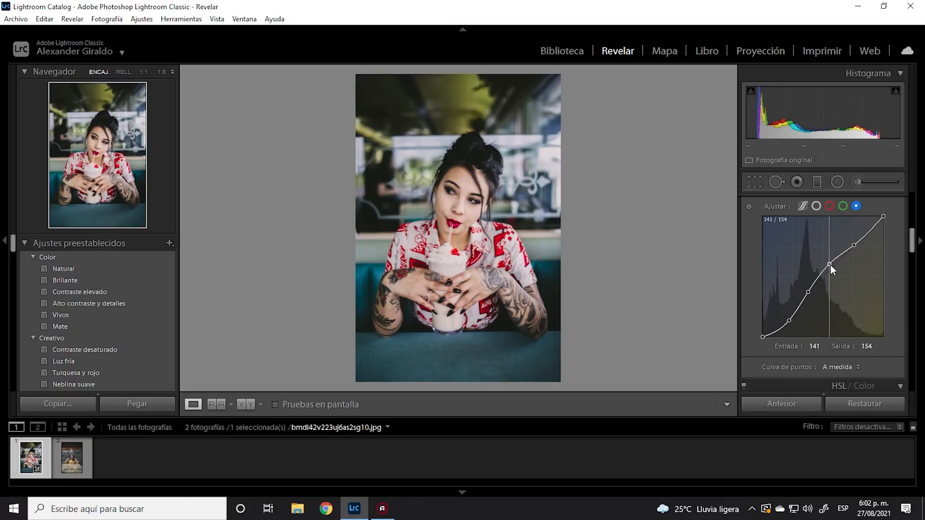
Step: Refine the blue curve's upper midtone point to 139/158 and shadow point to 53/40, checking the face and hair at 1:1
left_click(855, 245)
left_click(829, 264)
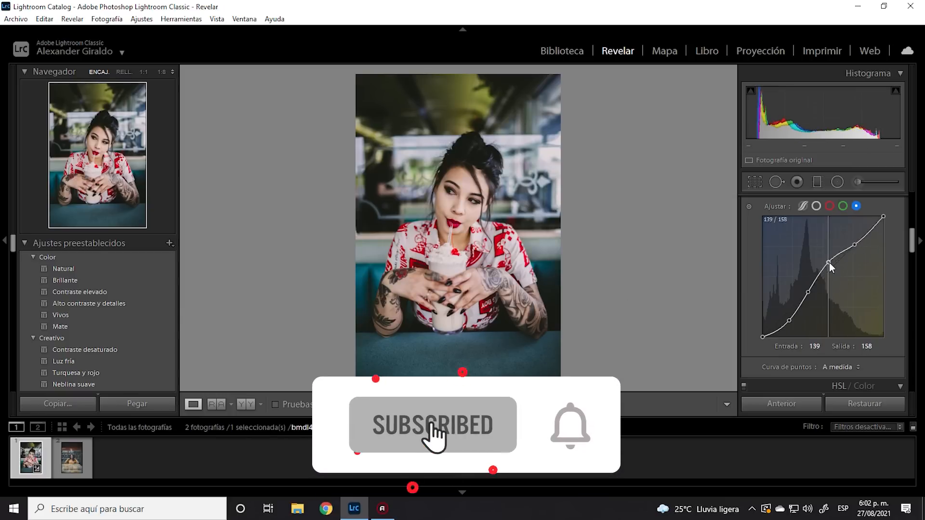
left_click(788, 319)
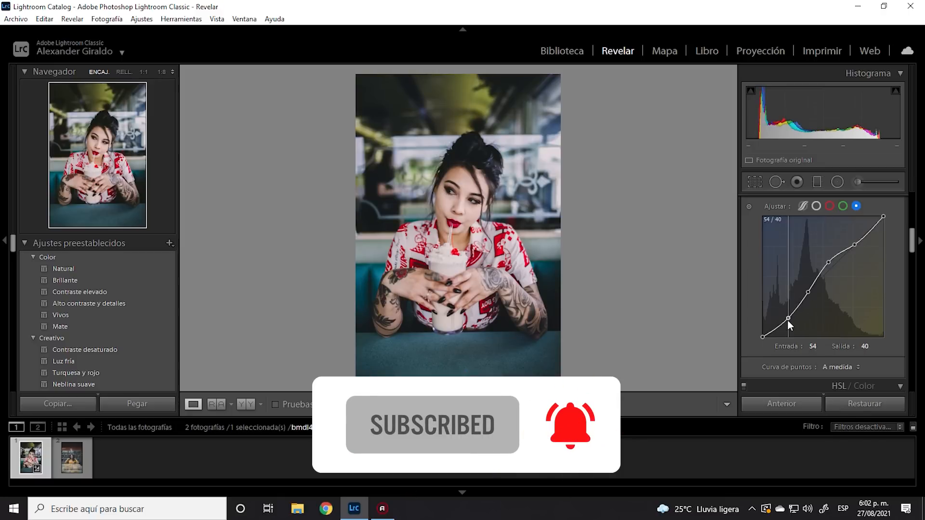
left_click(457, 177)
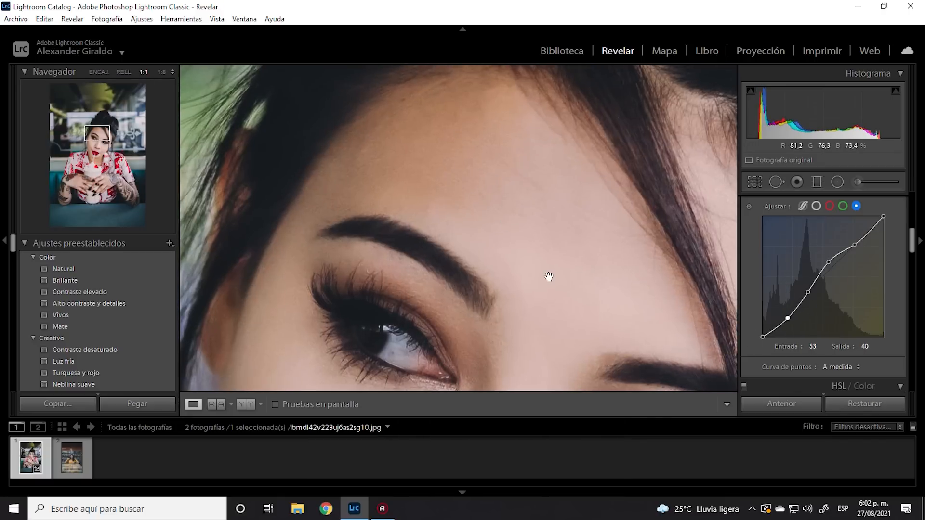
left_click_drag(548, 277, 438, 179)
left_click_drag(585, 304, 446, 342)
left_click_drag(489, 168, 597, 289)
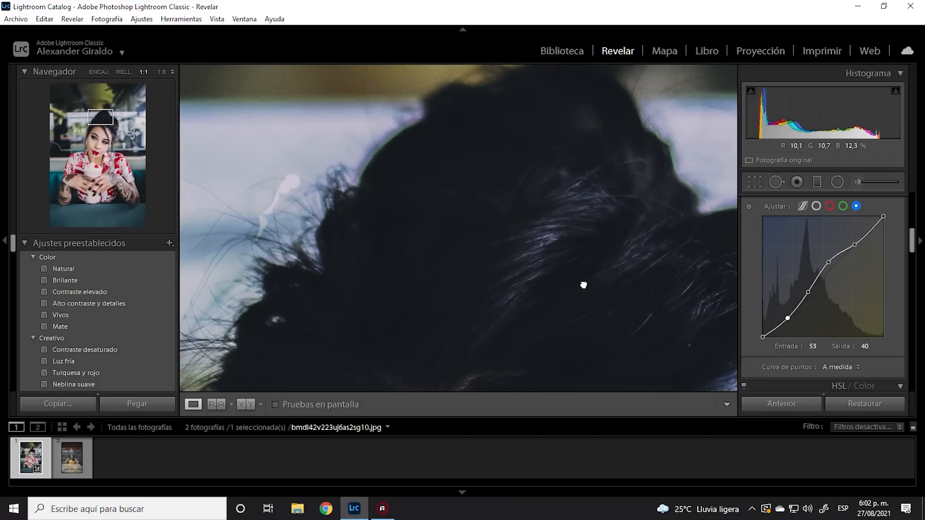
left_click(554, 279)
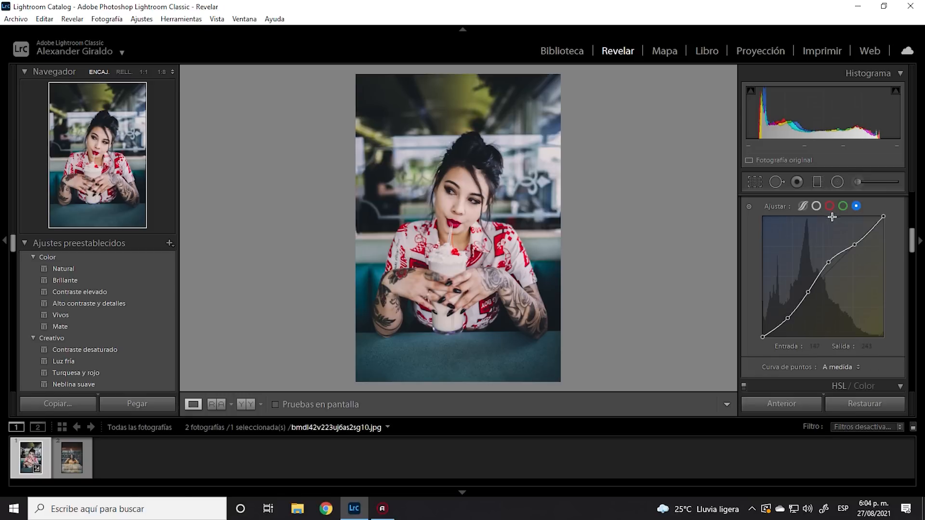
Step: Try raising the red curve's lower midtone point to 98/114, inspect the hair and eyes at 1:1, and undo the change
left_click(830, 206)
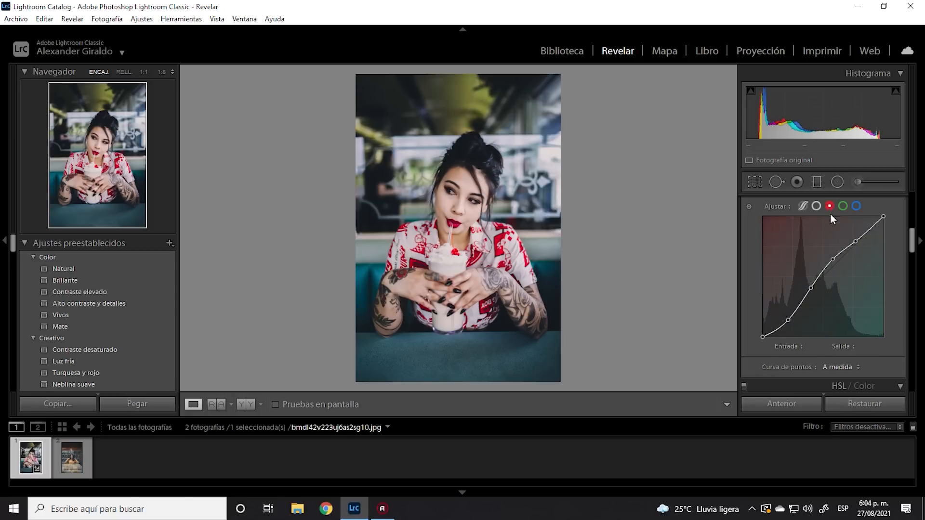
left_click(811, 286)
left_click_drag(812, 288, 811, 284)
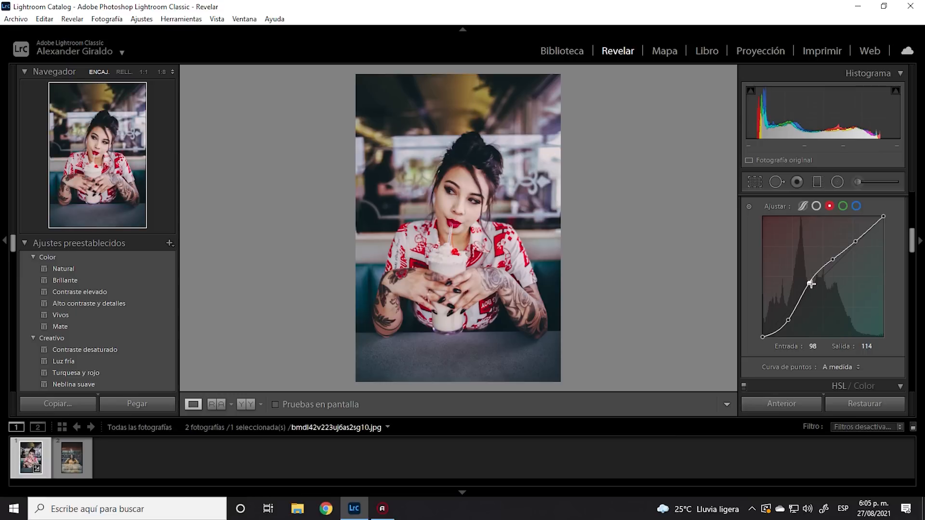
left_click(473, 173)
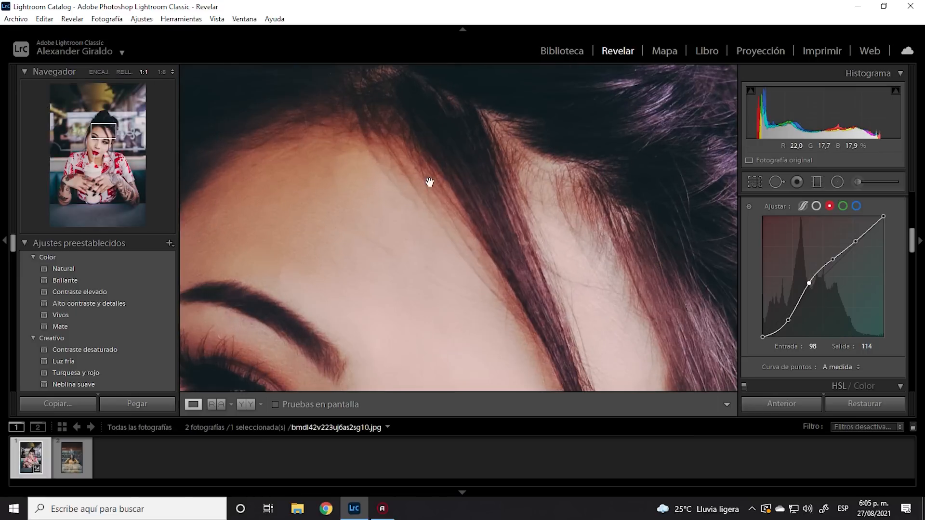
mouse_move(491, 252)
left_mouse_down()
mouse_move(558, 190)
mouse_move(340, 291)
mouse_move(448, 260)
mouse_move(650, 330)
mouse_move(524, 334)
mouse_move(516, 325)
mouse_move(526, 295)
mouse_move(410, 125)
mouse_move(394, 76)
left_mouse_up()
left_click_drag(453, 240, 423, 116)
left_click_drag(441, 290, 499, 171)
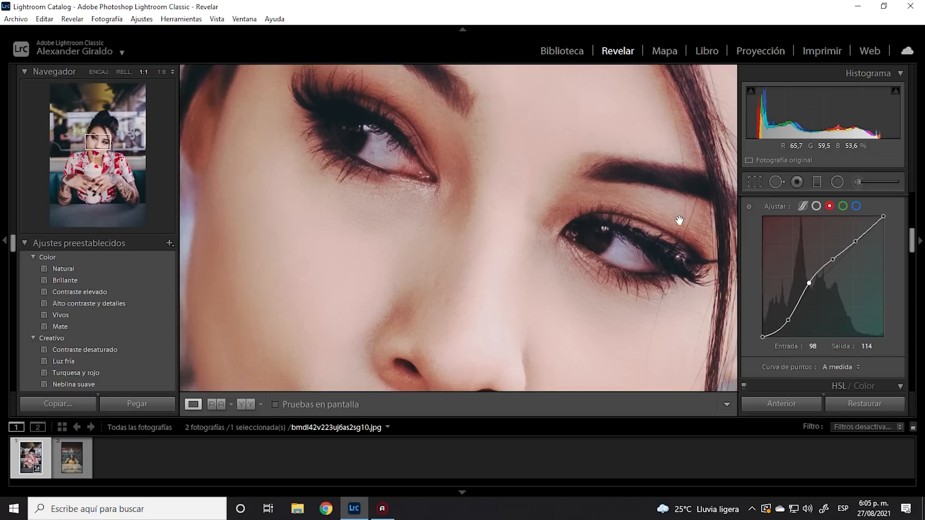
left_click(596, 212)
key("ctrl+z")
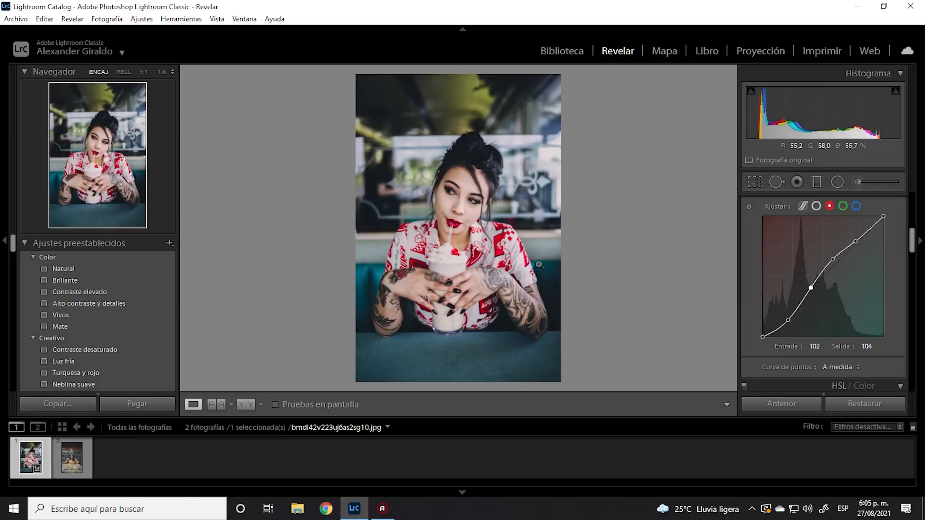
Step: Raise the white endpoint of the RGB point curve to 255/230 and inspect the eyes at 1:1
left_click(817, 206)
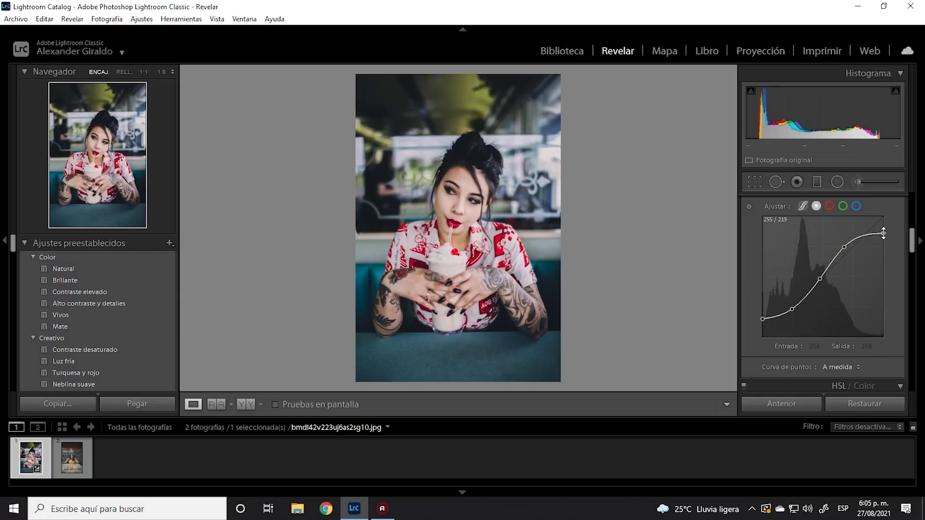
left_click_drag(884, 233, 887, 229)
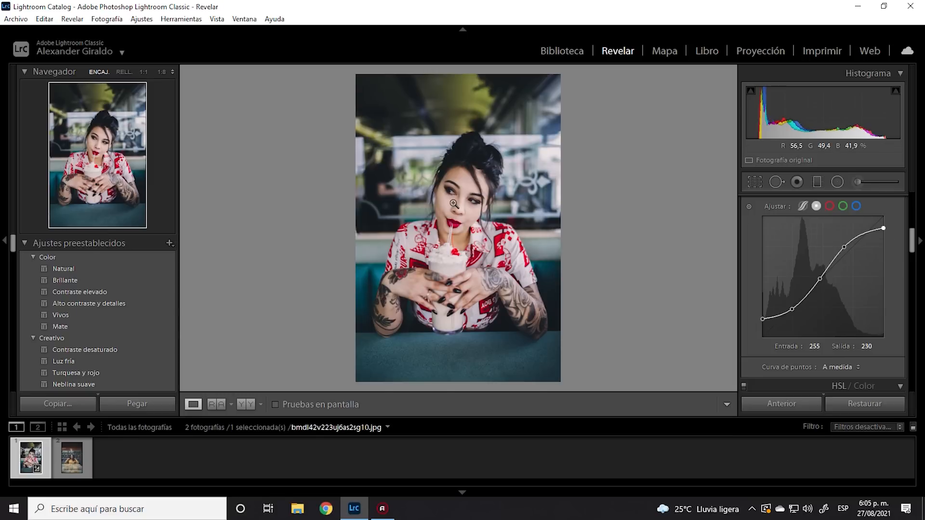
left_click(482, 227)
left_click_drag(558, 241, 481, 287)
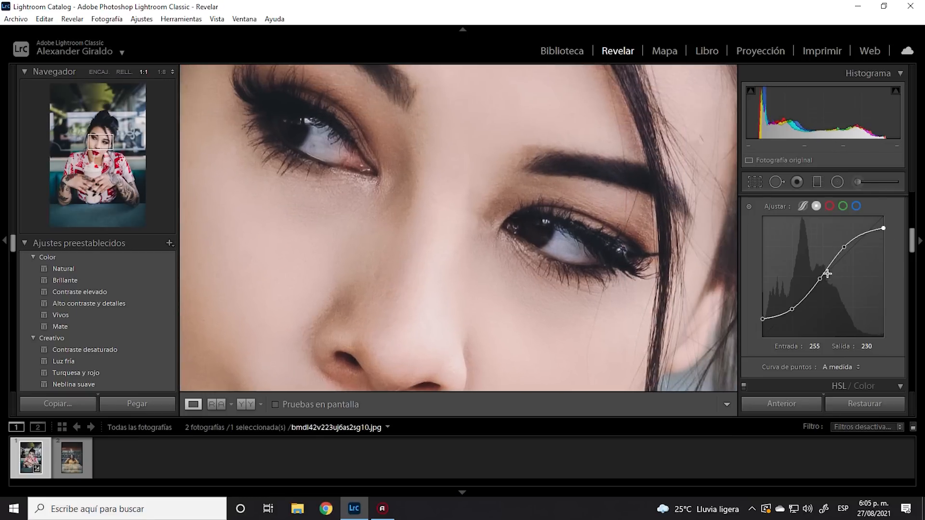
Step: Lower the RGB curve's highlight point to 170/188 and compare the eyes with the tone curve off and on
left_click_drag(844, 246, 844, 249)
scroll(775, 238, "up", 2)
left_click(745, 246)
left_click(745, 246)
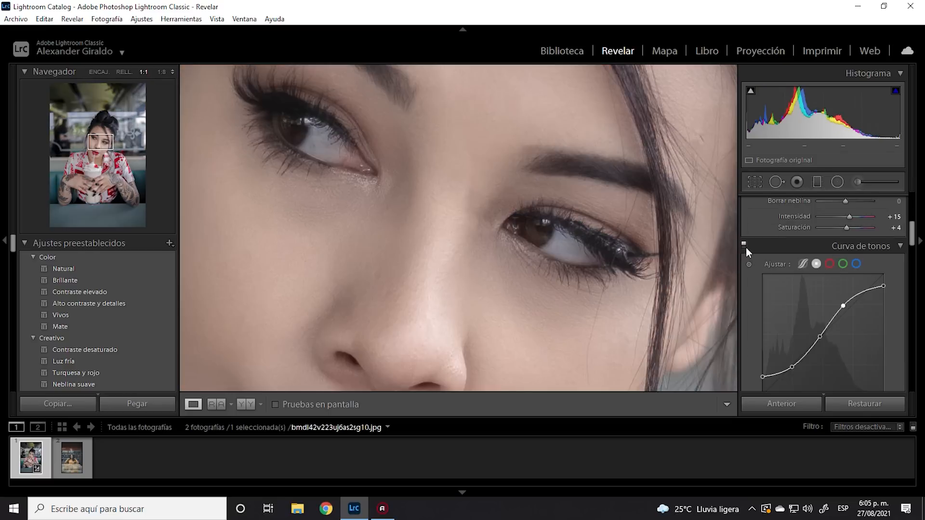
left_click(599, 280)
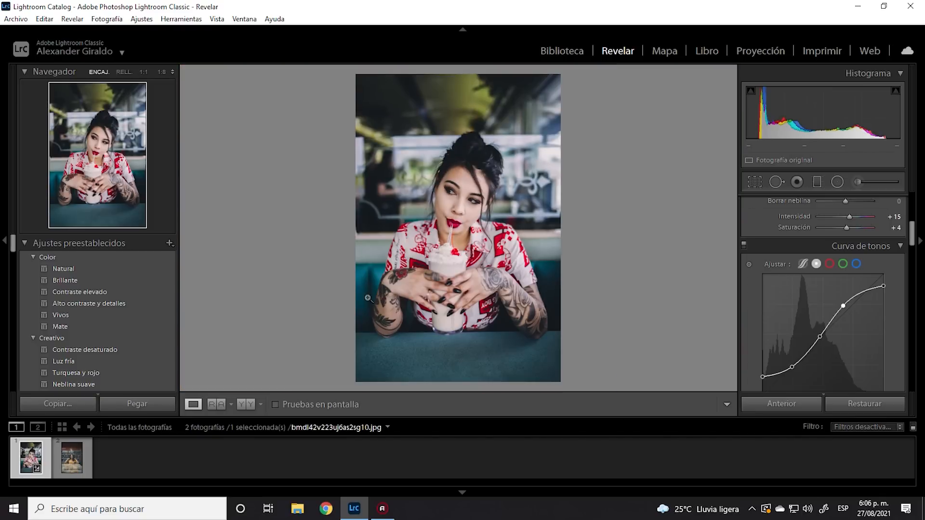
Step: Refine the RGB curve's shadow point to 63/68, comparing the eyes at 1:1 with the tone curve off and on
scroll(856, 334, "down", 2)
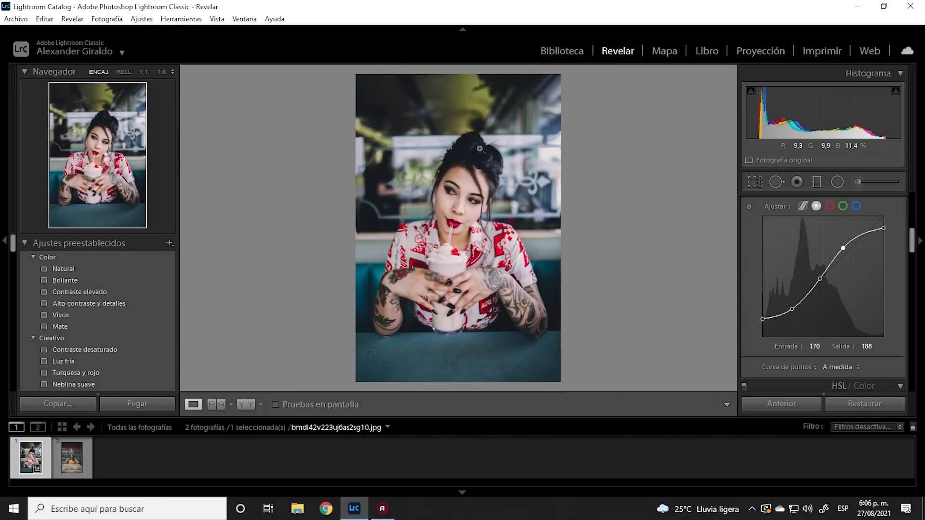
mouse_move(793, 310)
left_mouse_down()
mouse_move(762, 320)
mouse_move(791, 308)
left_mouse_up()
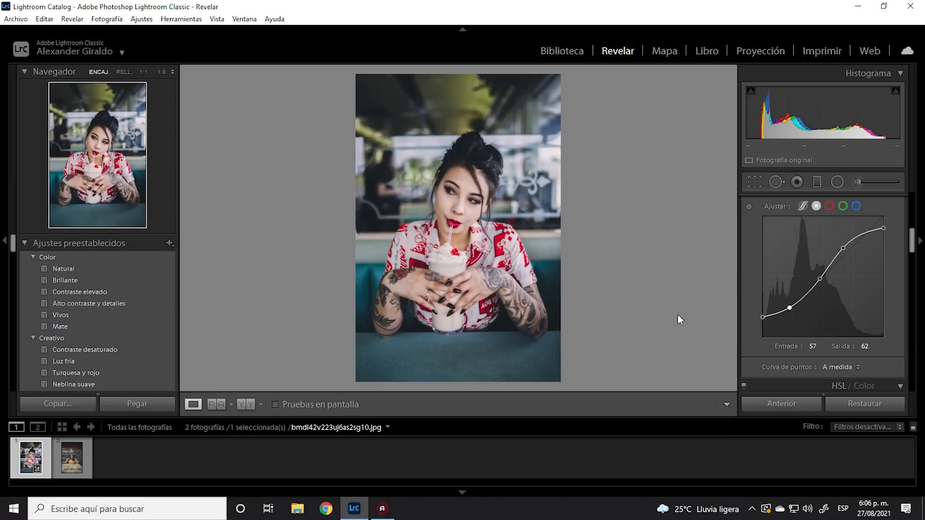
left_click(458, 223)
left_click_drag(458, 222, 571, 220)
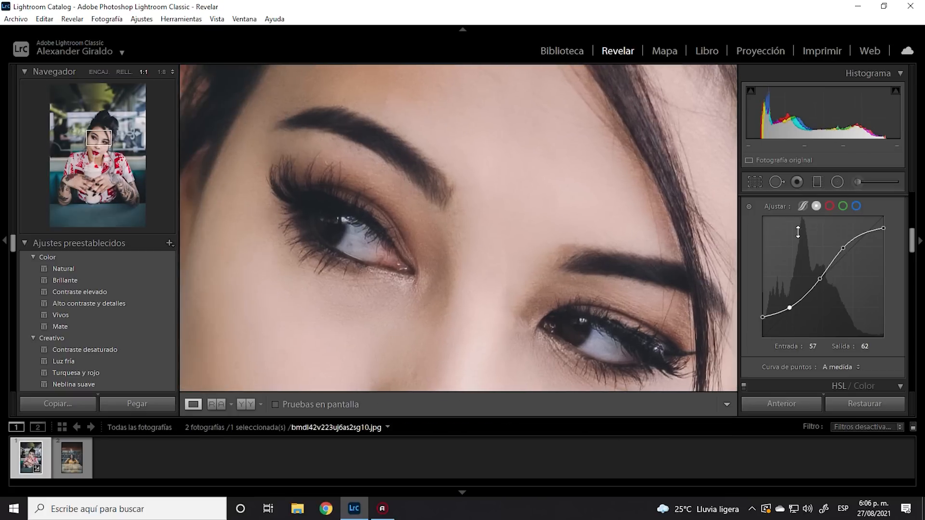
scroll(779, 231, "up", 2)
left_click(744, 246)
left_click(744, 246)
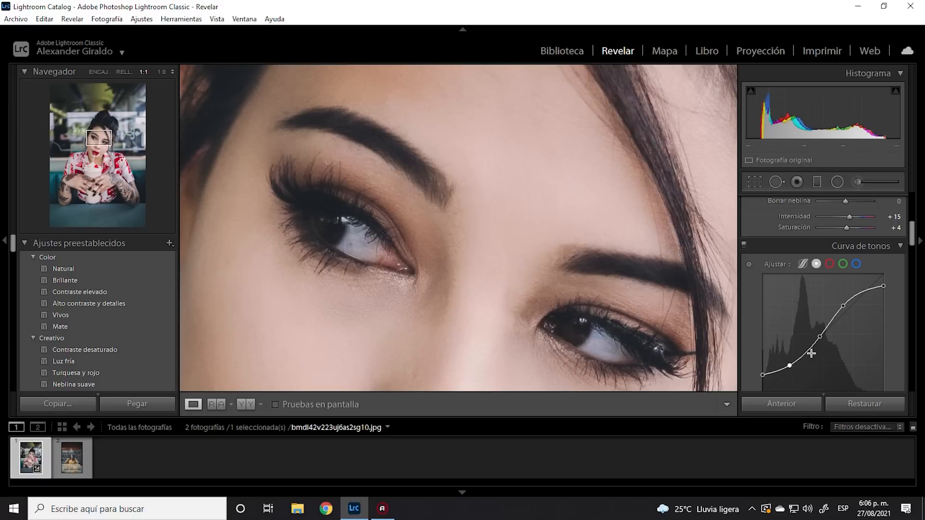
left_click_drag(790, 366, 793, 364)
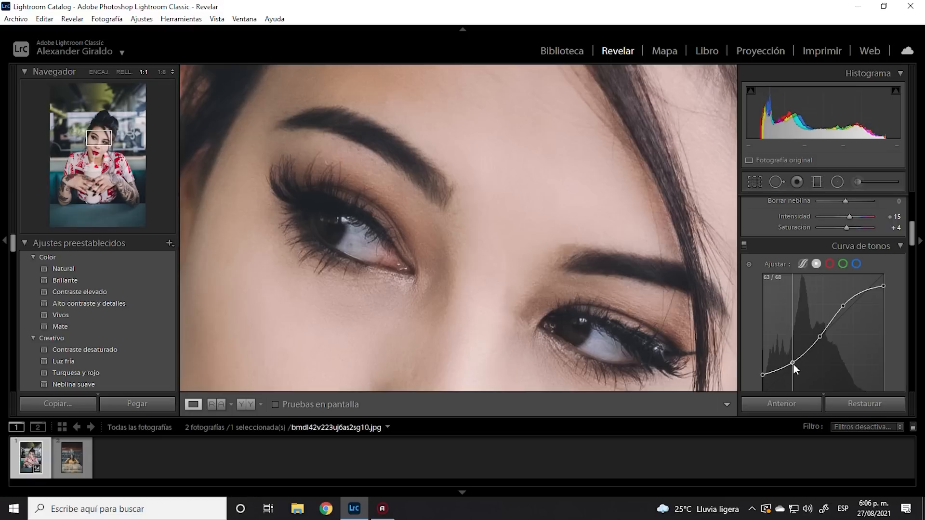
Step: Examine the hair and forehead at 1:1 with the tone curve off and on, and compare the whole photo before and after
scroll(555, 267, "up", 5)
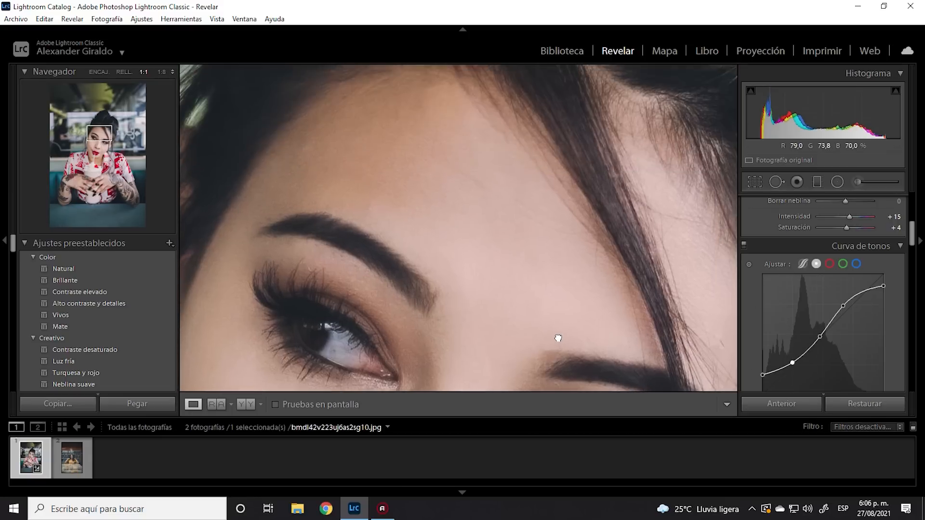
scroll(555, 268, "up", 6)
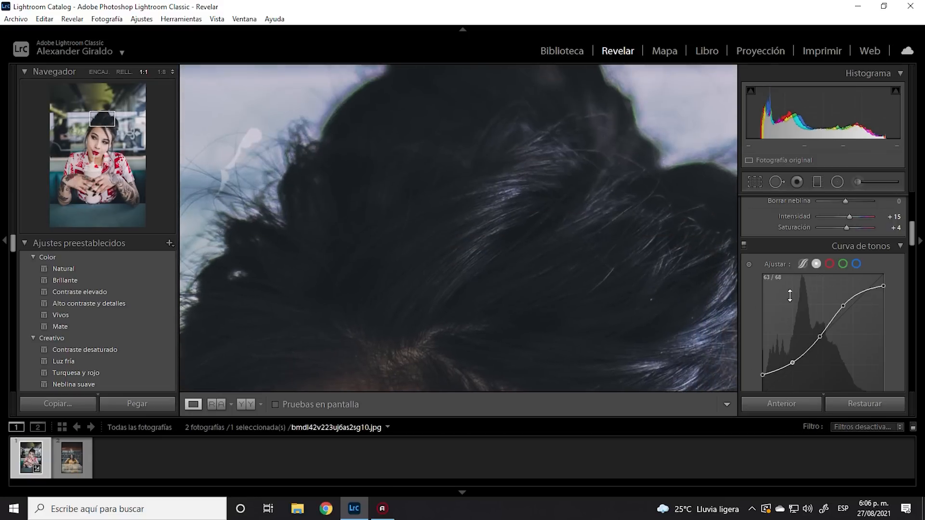
left_click(743, 246)
left_click(742, 246)
left_click_drag(562, 356, 546, 228)
scroll(578, 212, "down", 10)
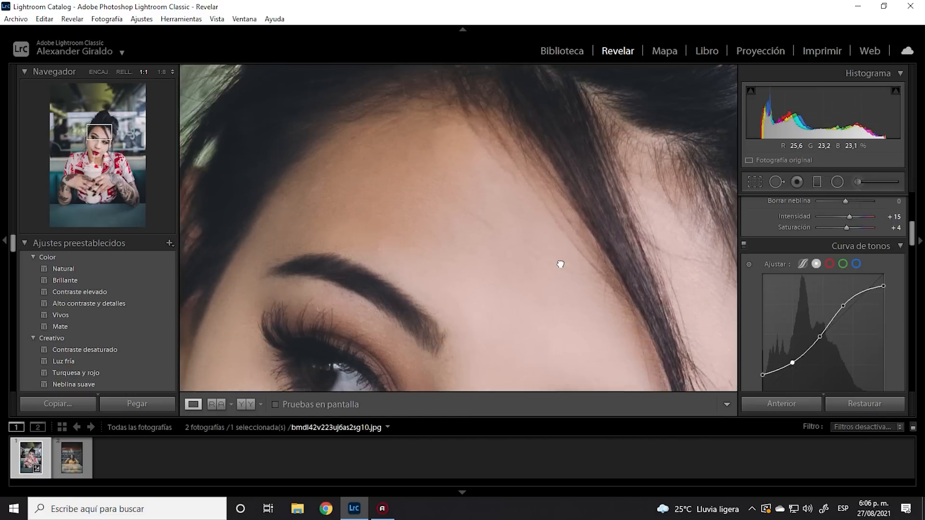
left_click(559, 262)
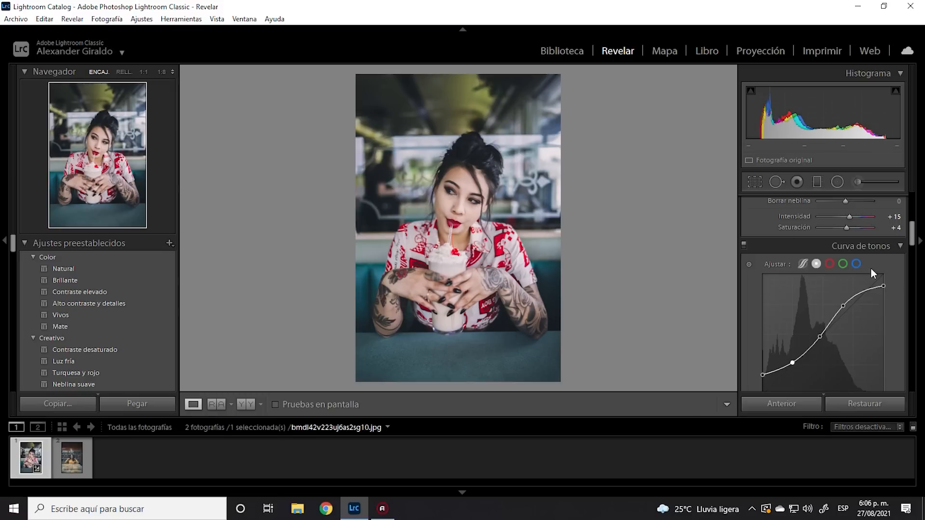
left_click(246, 405)
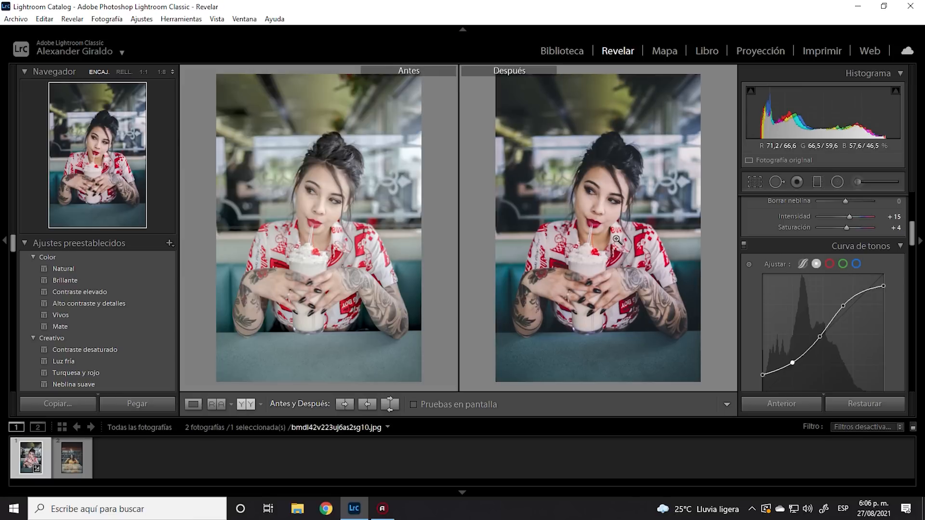
left_click(192, 404)
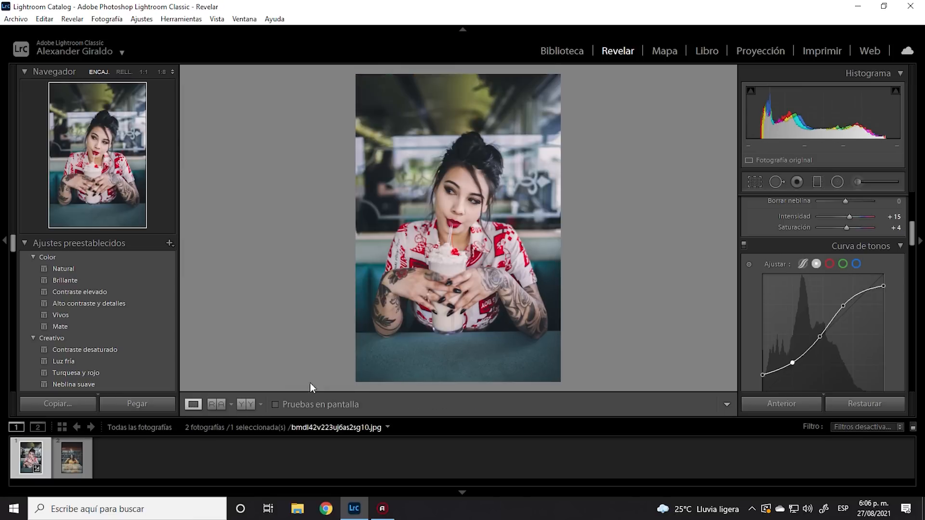
Step: Set the orange hue to -21 in the HSL adjustments, checking the skin on the face at 1:1
scroll(838, 239, "down", 3)
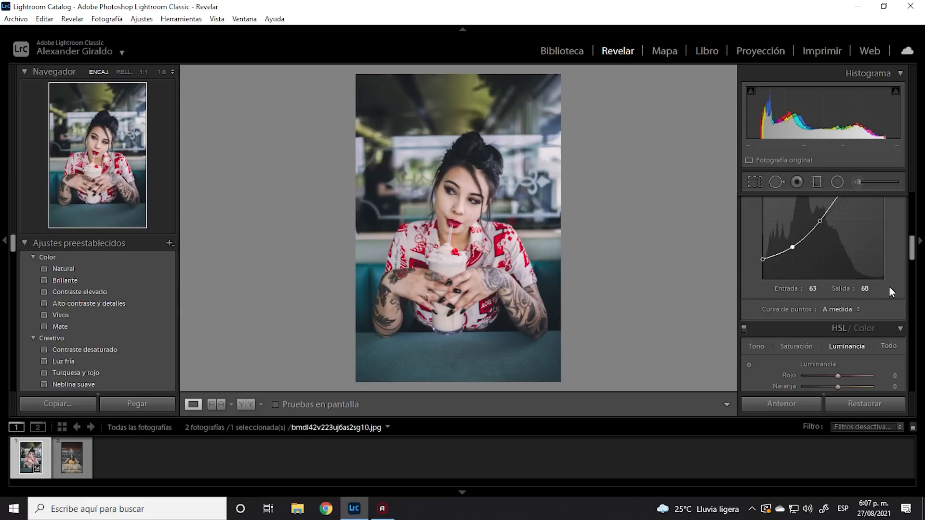
scroll(889, 285, "down", 3)
scroll(890, 287, "down", 2)
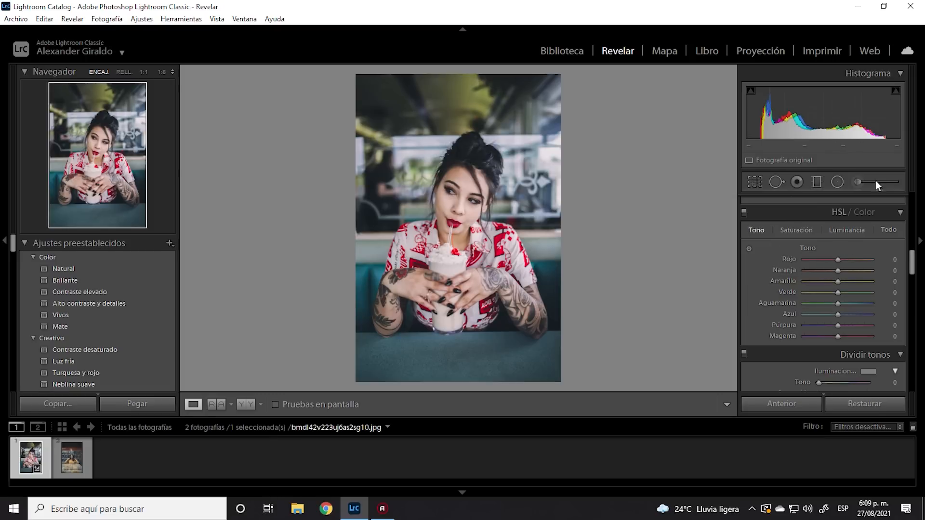
left_click(767, 231)
left_click_drag(836, 271, 832, 271)
left_click(457, 203)
left_click_drag(461, 159, 498, 248)
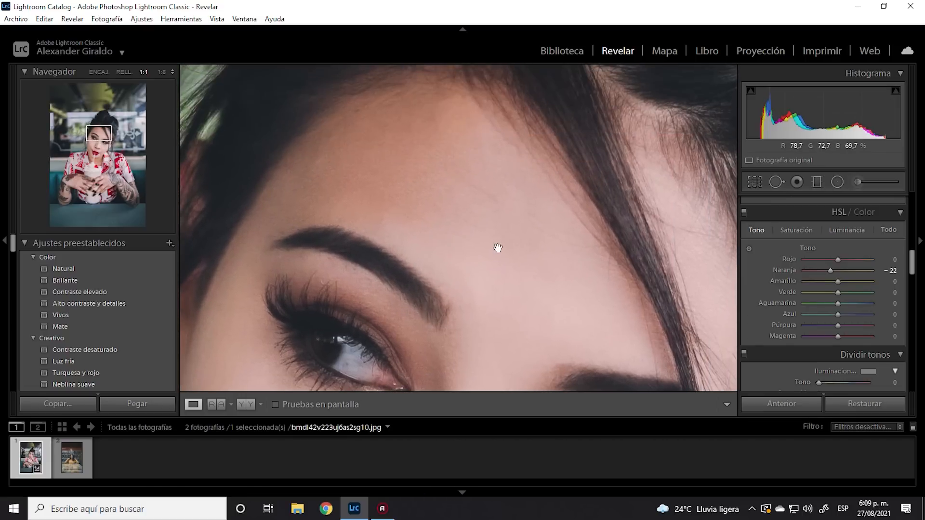
double_click(834, 271)
left_click_drag(836, 270, 829, 271)
left_click(496, 264)
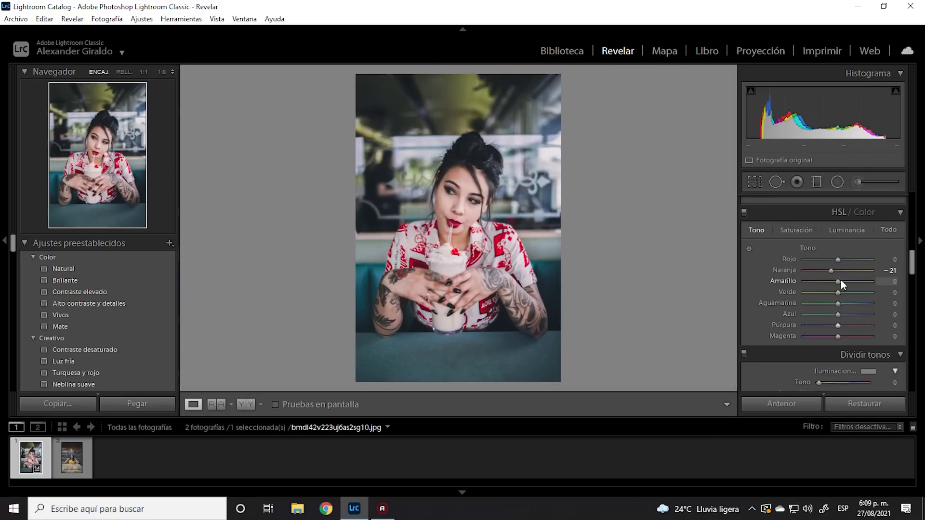
Step: Set the HSL hue of yellow to -71 and aqua to +50, and shift the blue hue slightly toward negative
left_click_drag(838, 281, 815, 281)
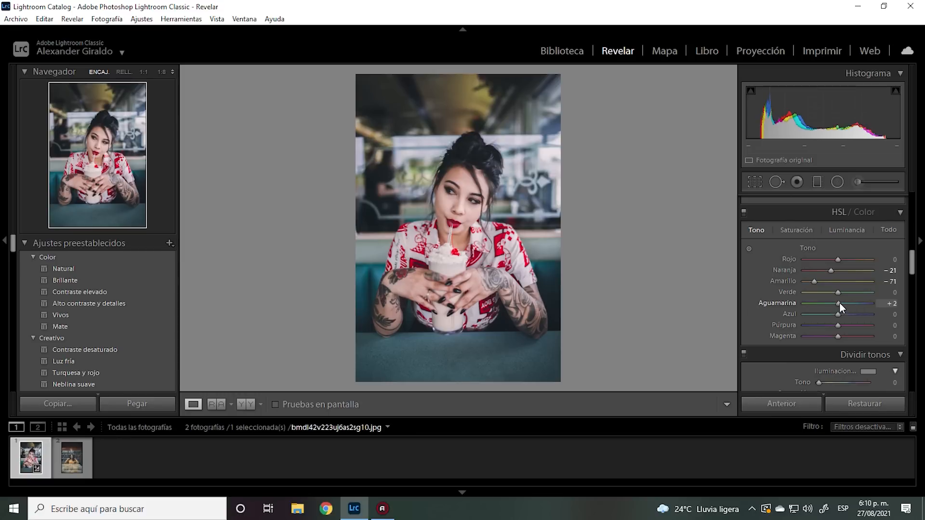
left_click_drag(840, 302, 854, 305)
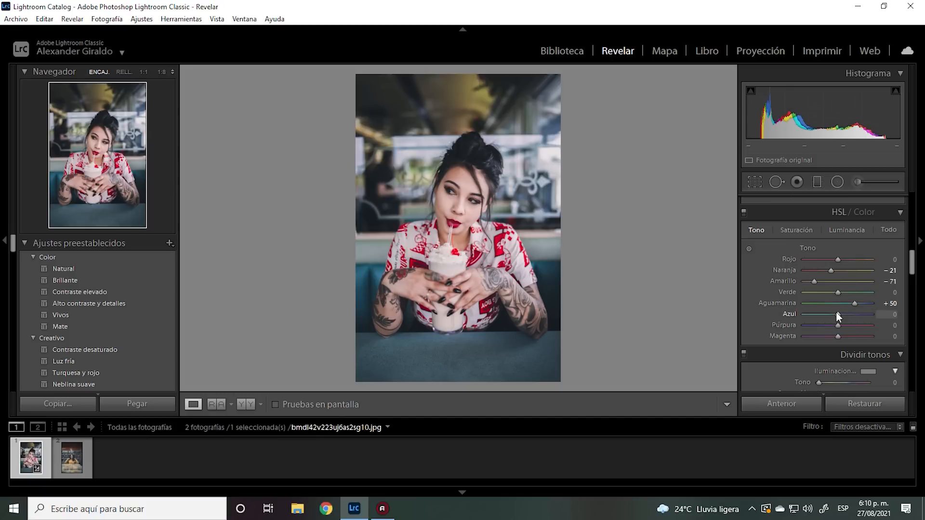
left_click_drag(837, 314, 834, 313)
left_click_drag(831, 313, 833, 316)
Step: Set the HSL saturation of orange to +26, yellow to -53 and green to -53
left_click(798, 232)
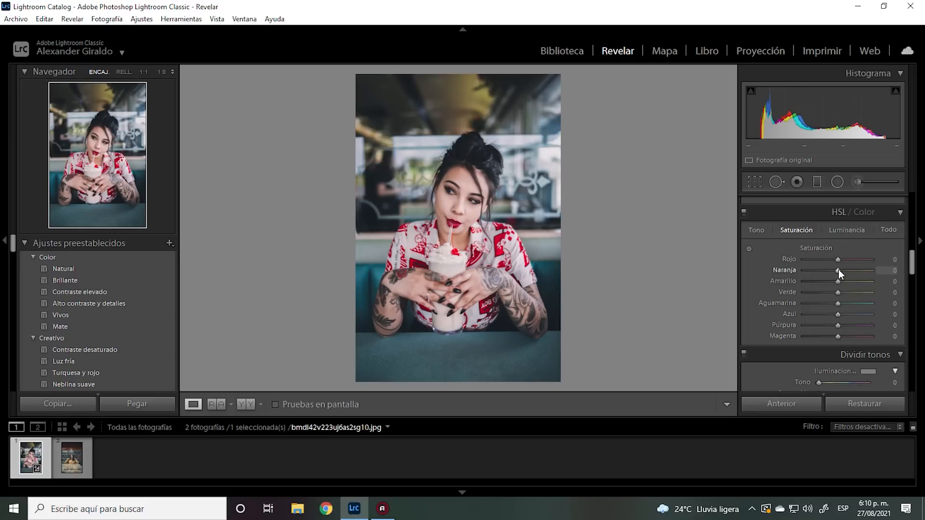
left_click_drag(839, 271, 846, 273)
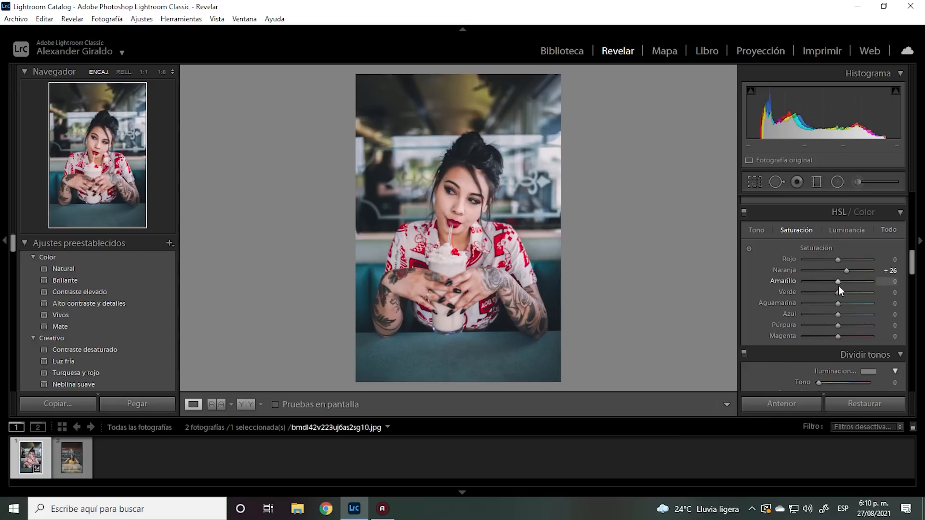
left_click_drag(838, 282, 822, 281)
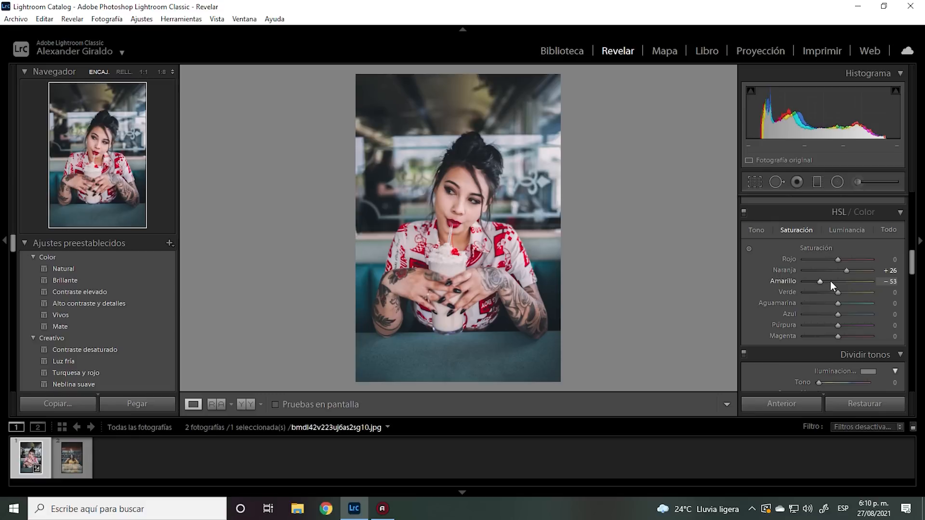
left_click_drag(837, 292, 820, 292)
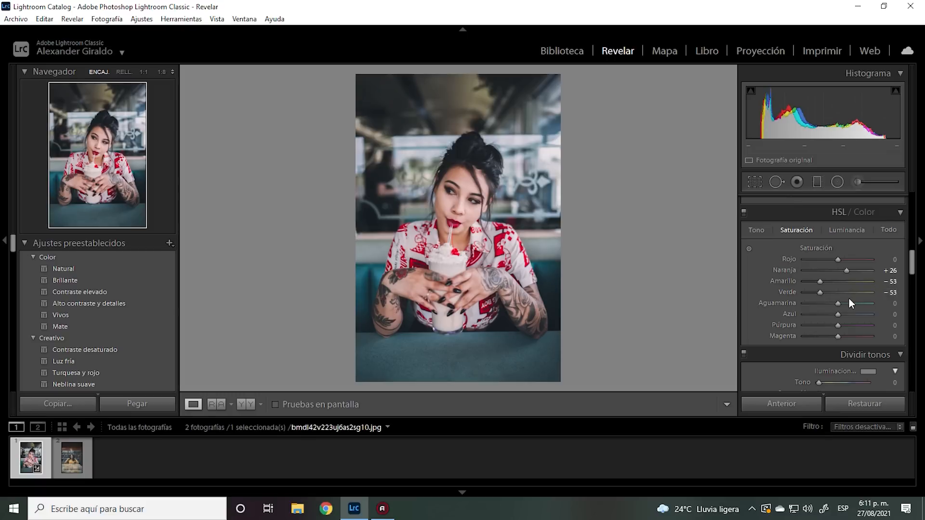
Step: Set the saturation of aqua to -33, blue to -5, purple and magenta to -10, and compare with HSL off and on
left_click_drag(837, 302, 827, 304)
left_click_drag(837, 326, 834, 325)
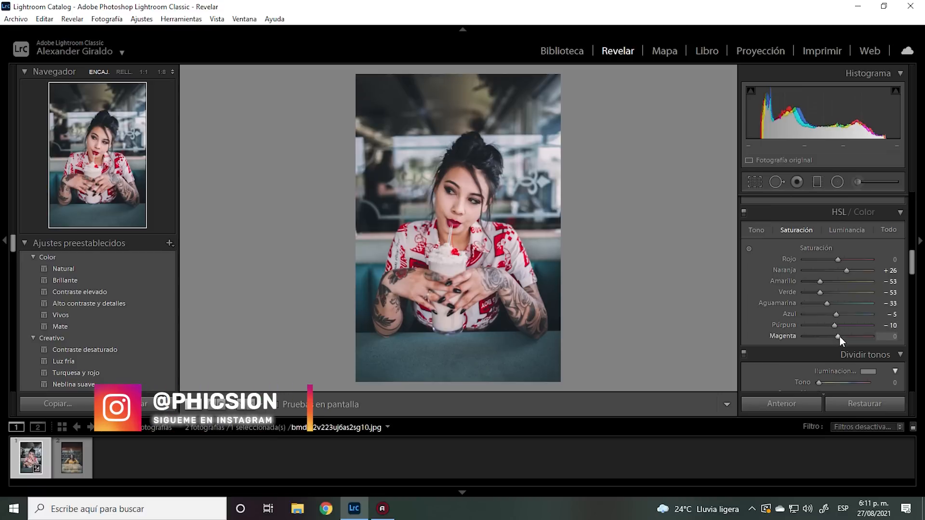
left_click_drag(837, 337, 835, 337)
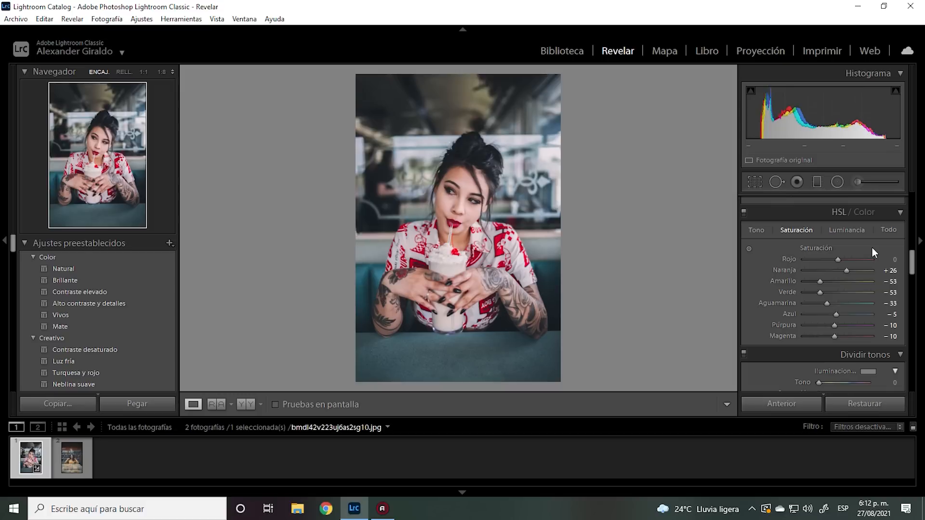
left_click(745, 215)
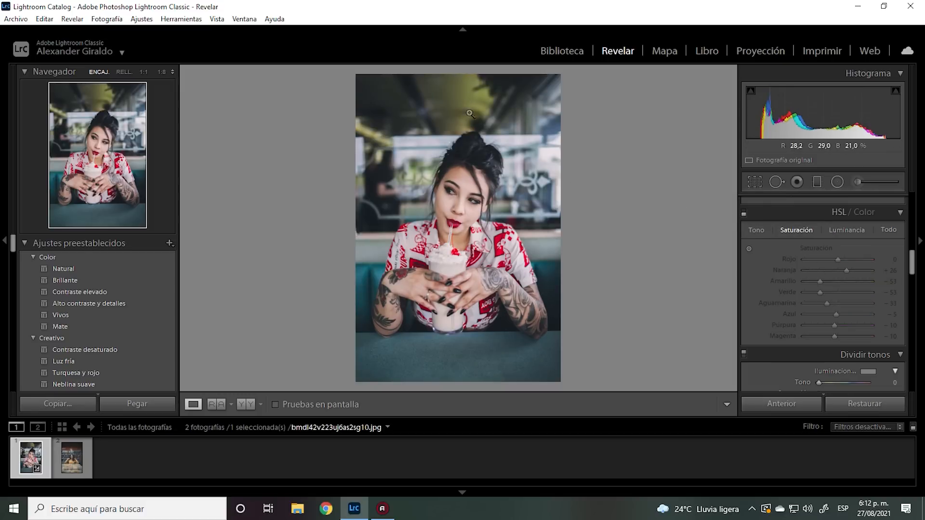
left_click(744, 212)
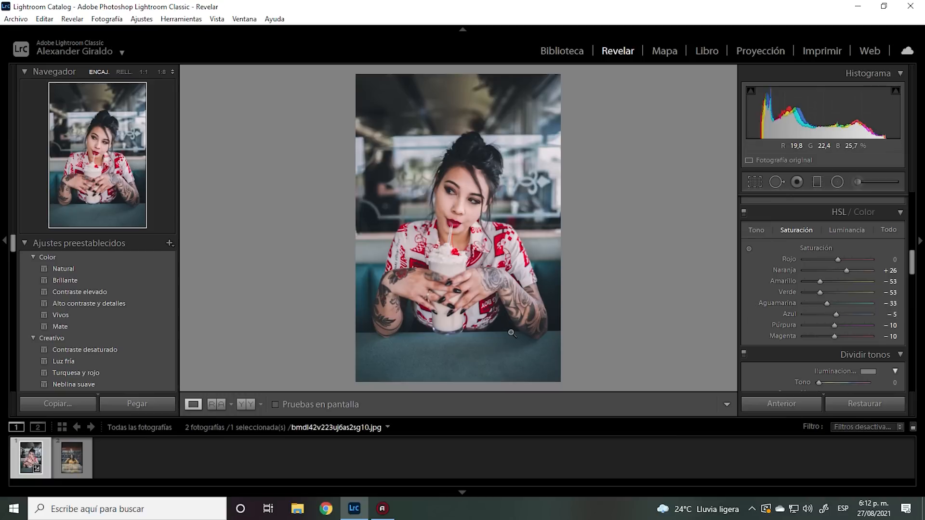
Step: Set the HSL luminance of orange to -12, aqua to -5 and blue to -14
left_click(852, 229)
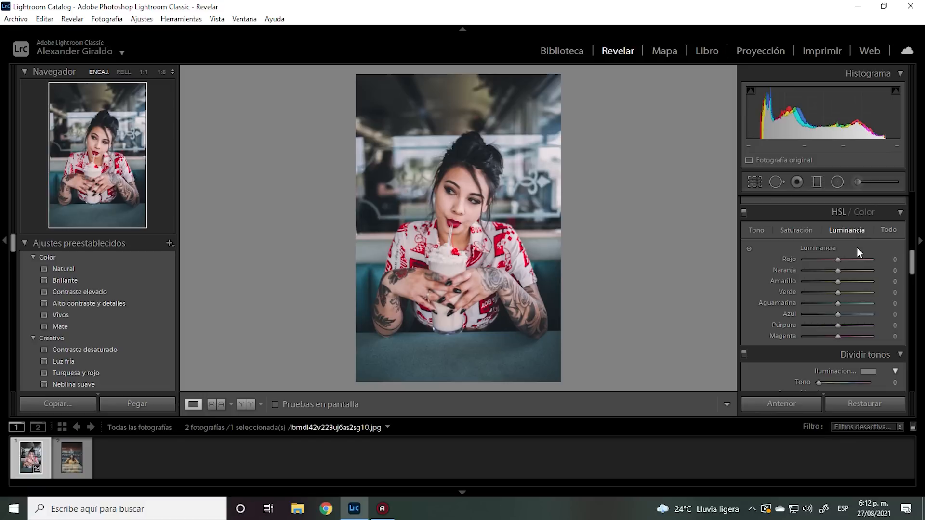
left_click_drag(839, 270, 832, 270)
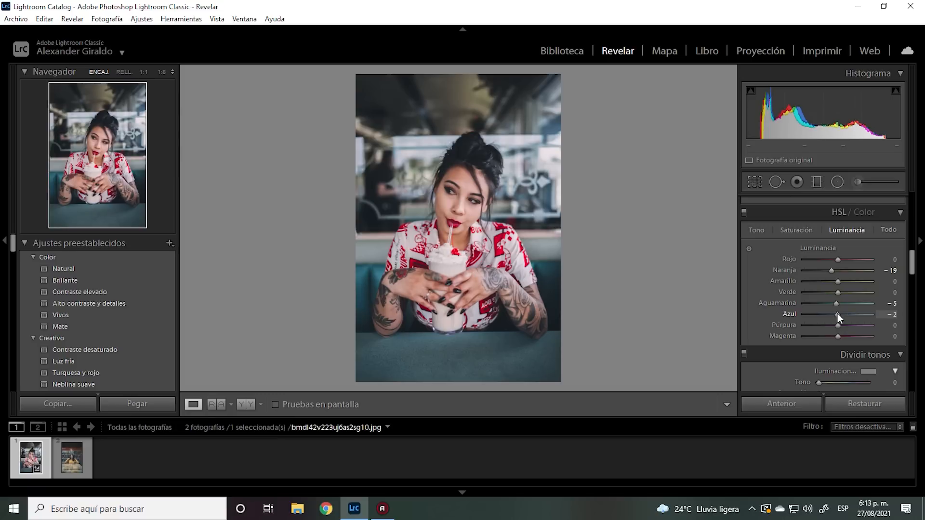
left_click_drag(838, 313, 834, 314)
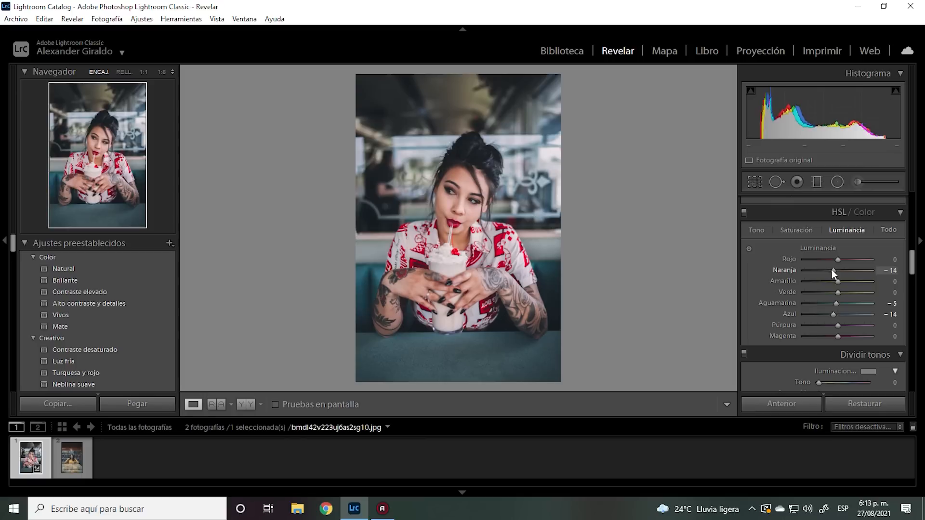
left_click_drag(831, 270, 833, 270)
scroll(877, 281, "down", 3)
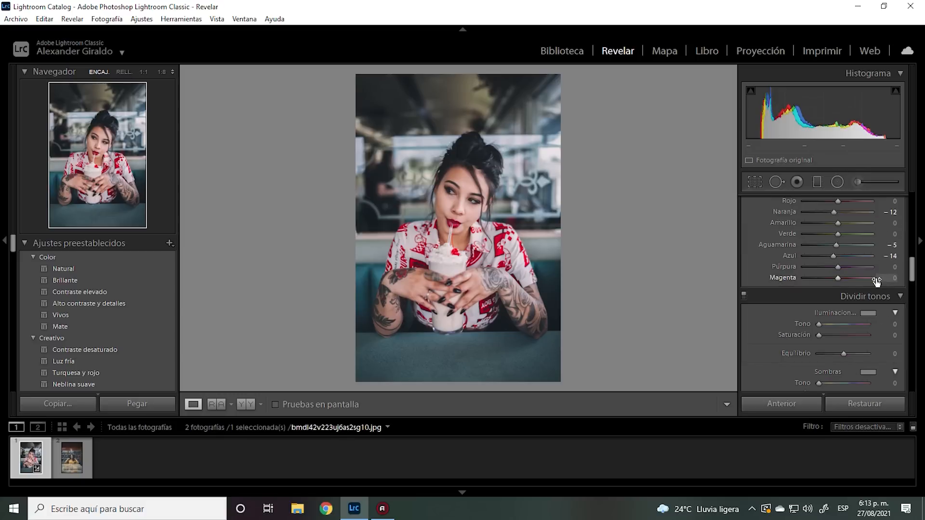
scroll(876, 282, "down", 3)
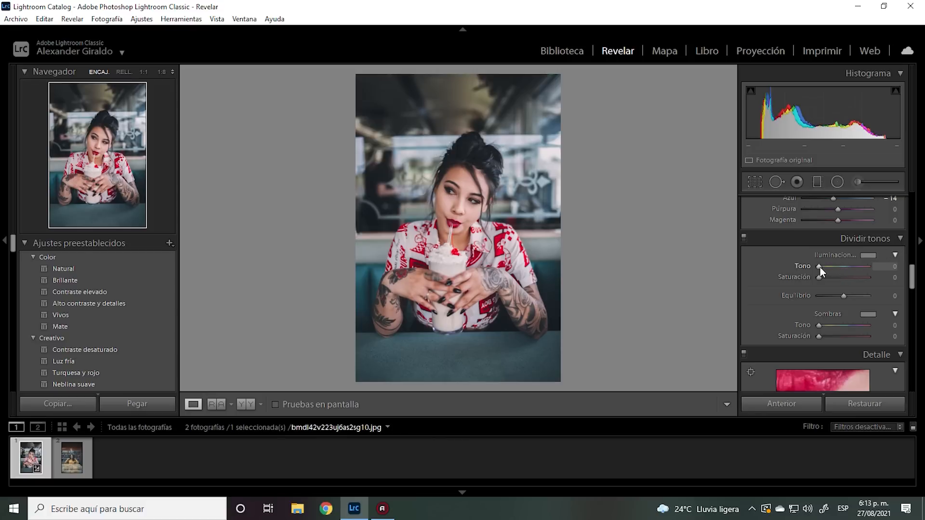
Step: Set the split toning highlights to hue 246 with saturation 7
left_click(869, 255)
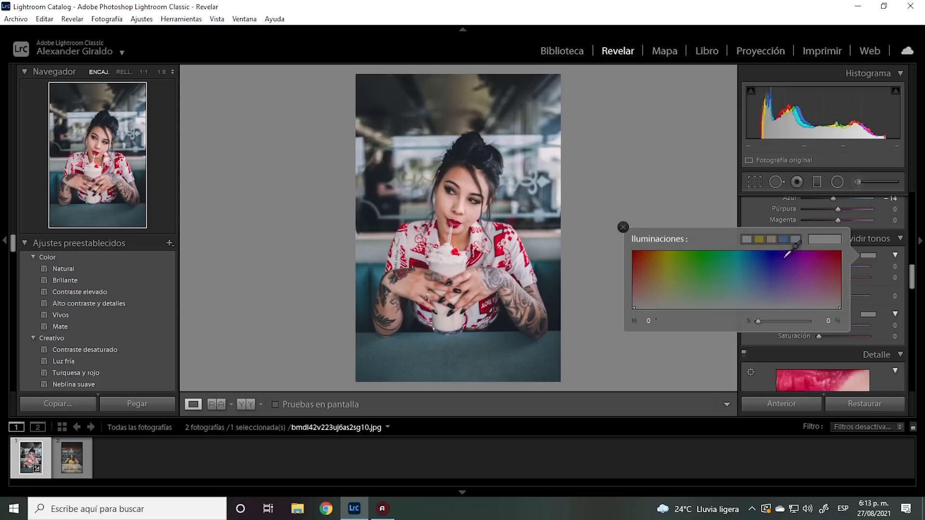
left_click_drag(754, 266, 777, 274)
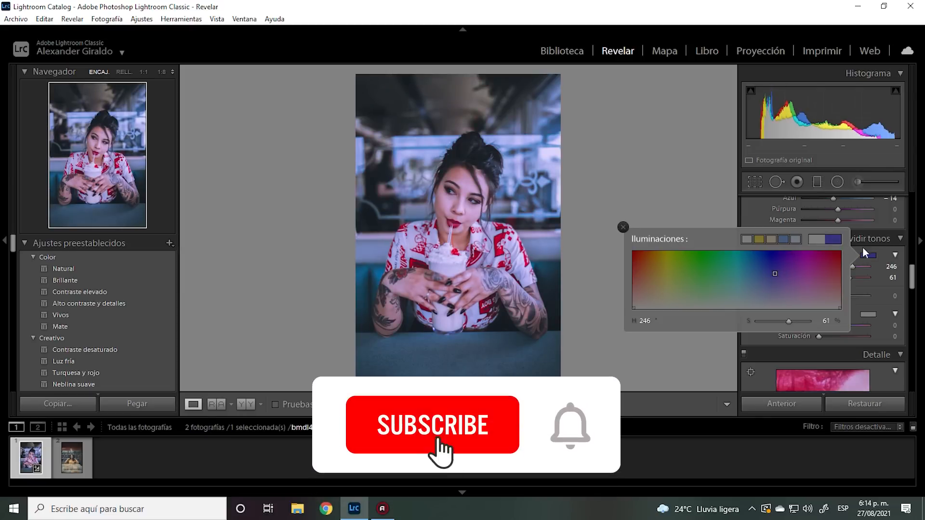
left_click(886, 266)
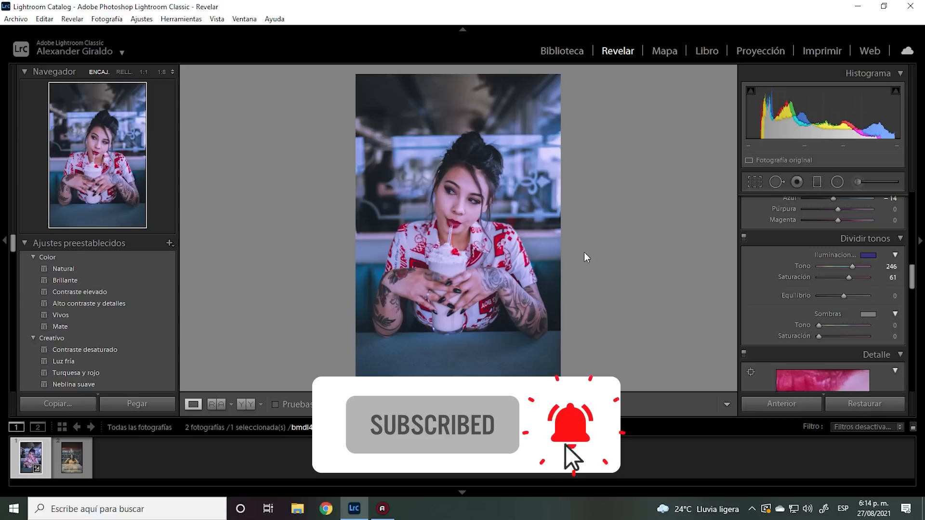
left_click(892, 278)
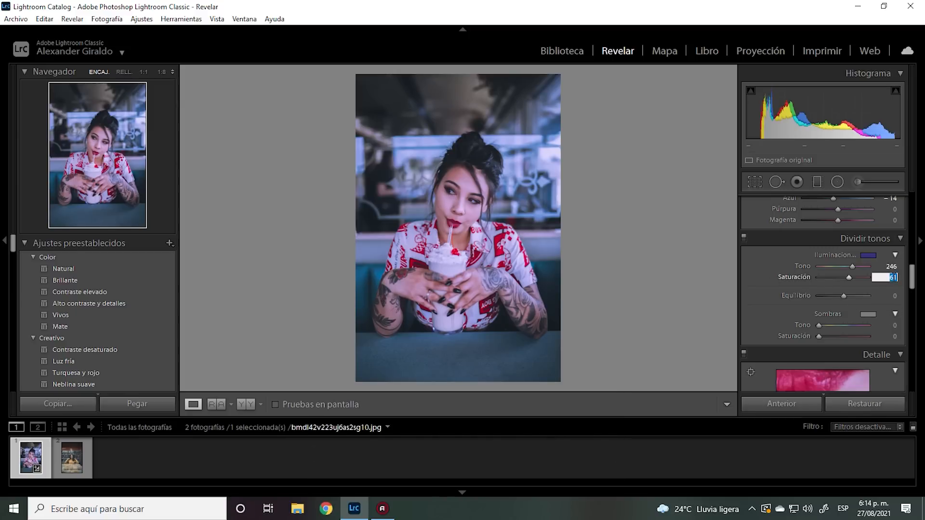
type("0")
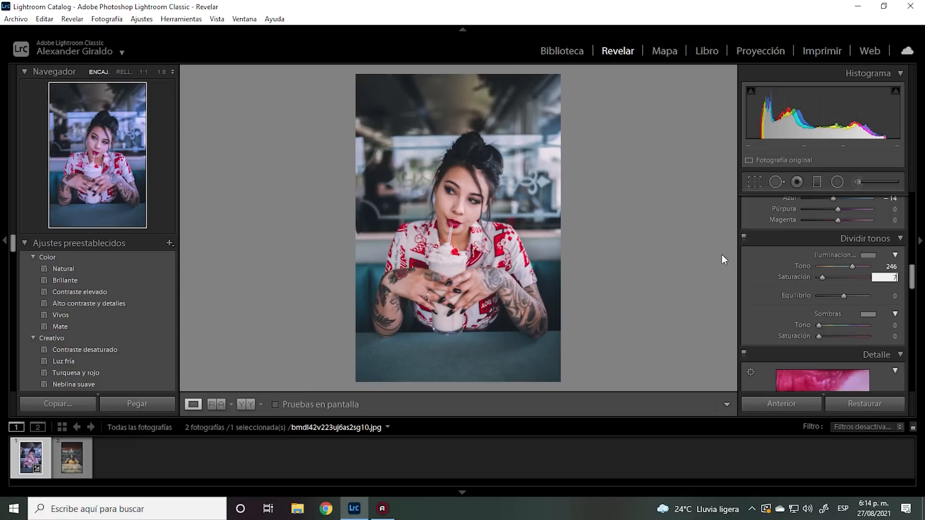
Step: Set the split toning shadows to hue 191 with saturation 10
left_click(869, 316)
mouse_move(760, 337)
left_mouse_down()
mouse_move(682, 328)
mouse_move(744, 332)
left_mouse_up()
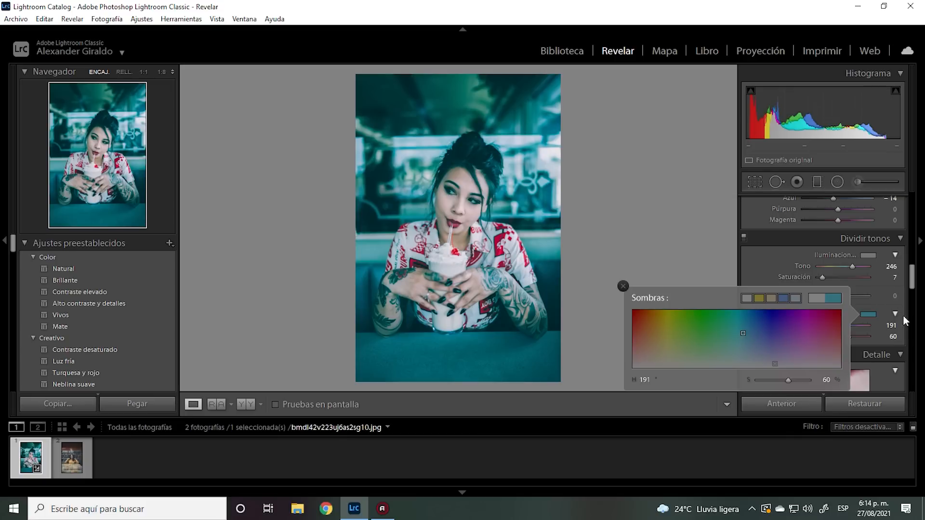
left_click(895, 337)
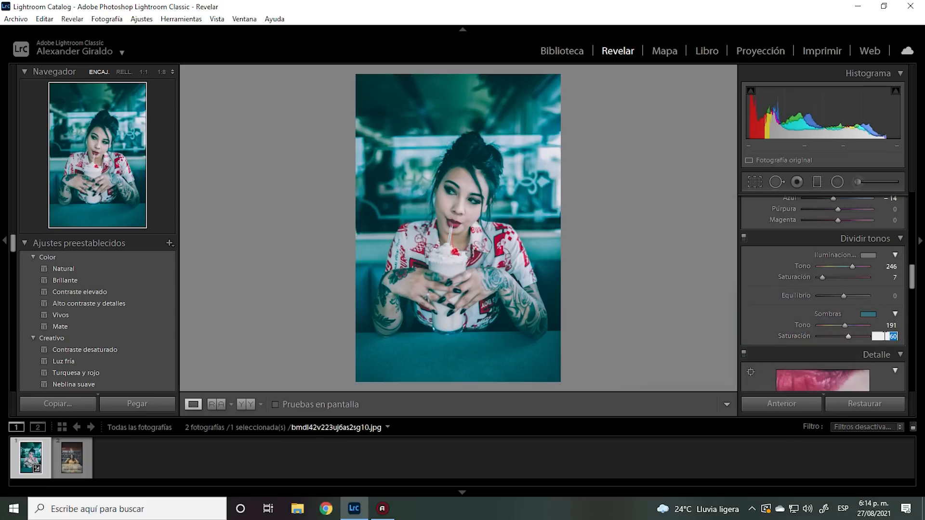
type("10")
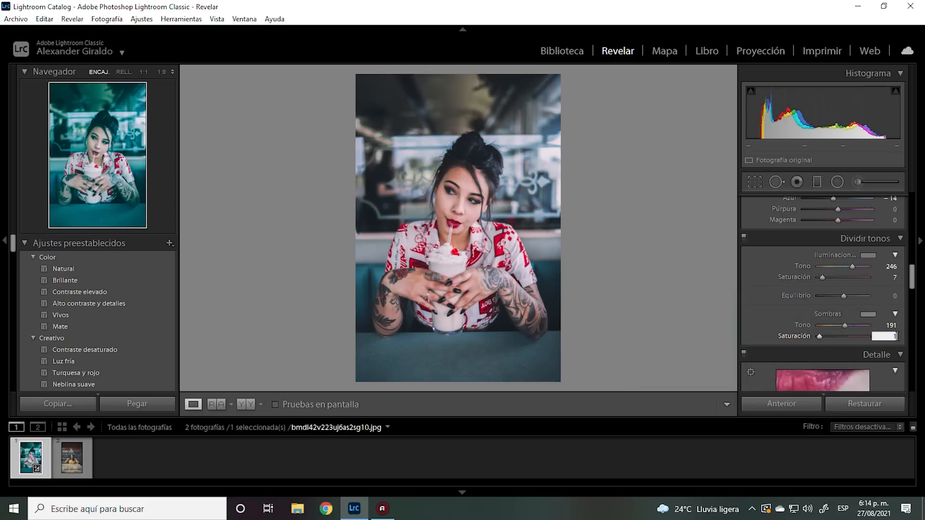
key("Return")
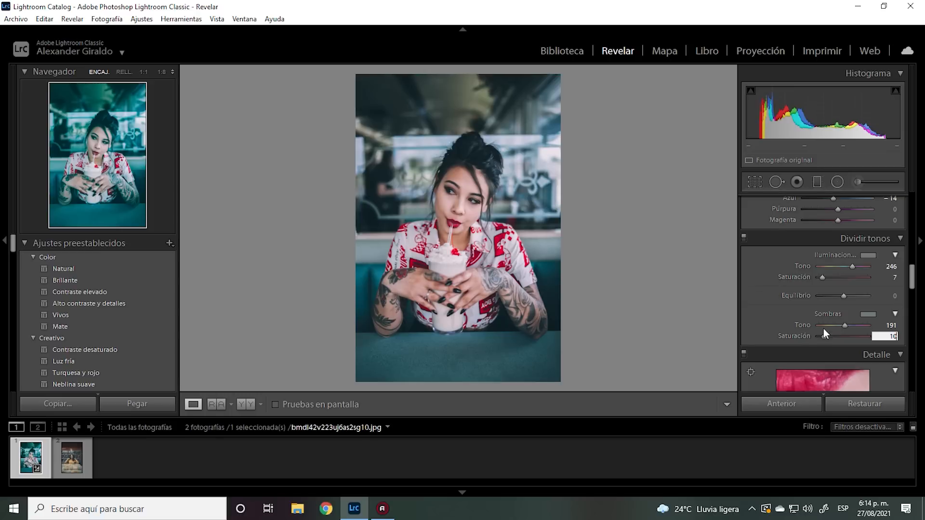
left_click(464, 183)
left_click_drag(408, 195, 482, 209)
left_click(588, 223)
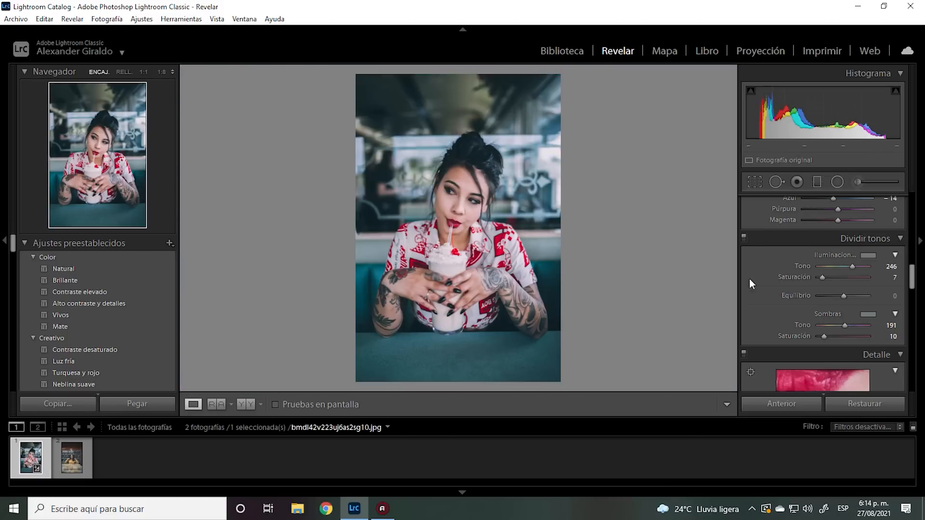
Step: Set the sharpening amount to 79 and colour noise reduction to 47, and inspect the hair and face at 1:1
scroll(914, 294, "down", 3)
scroll(914, 294, "down", 5)
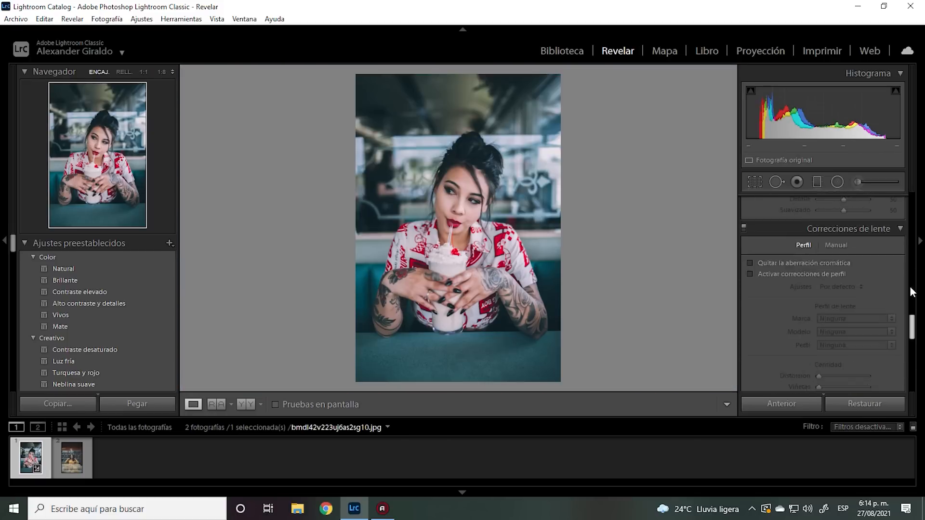
scroll(911, 288, "up", 4)
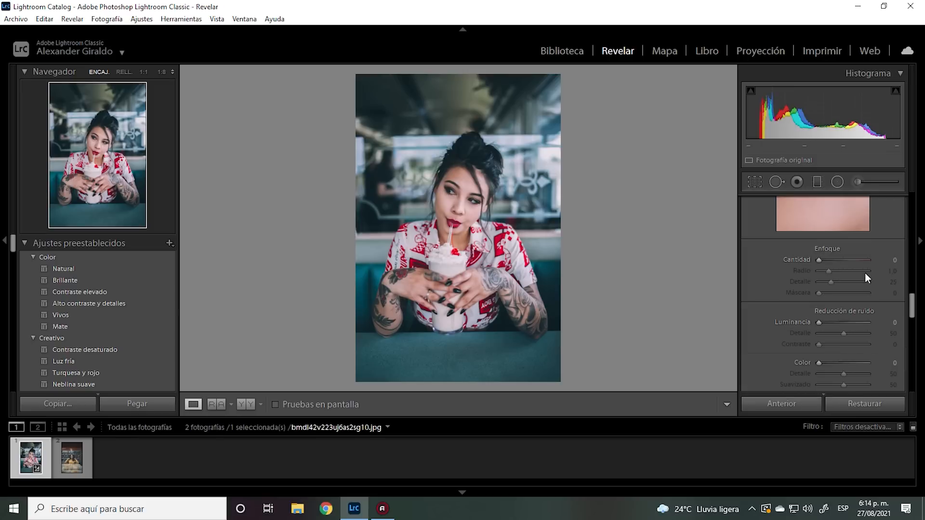
left_click_drag(845, 260, 845, 261)
left_click_drag(820, 363, 842, 363)
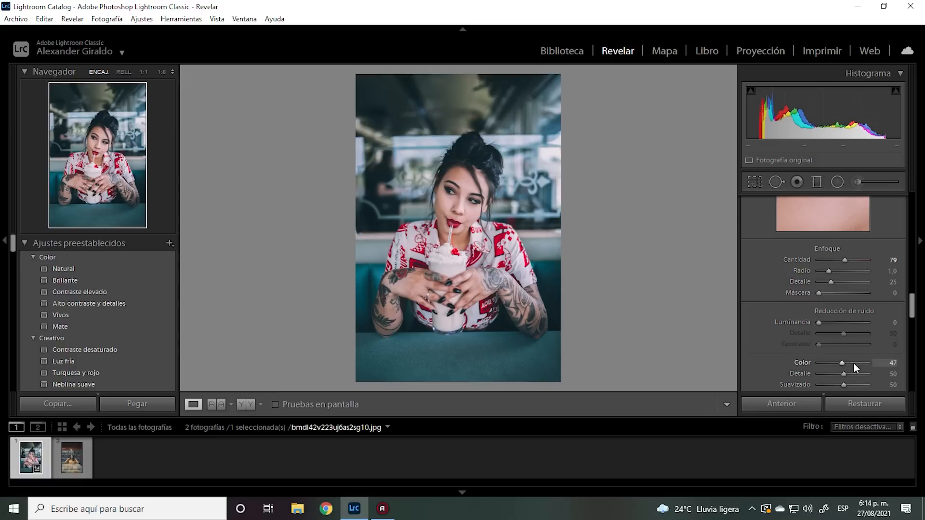
left_click(489, 183)
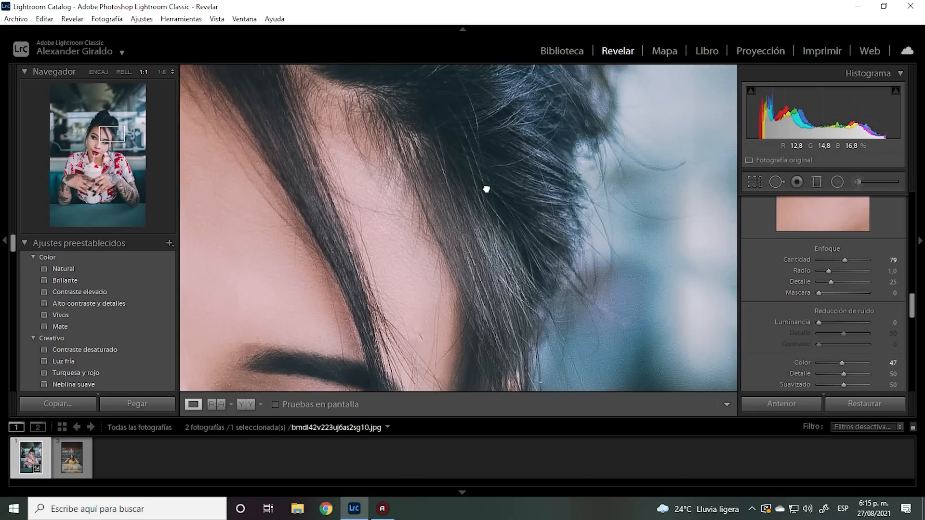
left_click_drag(487, 189, 472, 231)
left_click_drag(409, 257, 583, 147)
left_click_drag(382, 188, 622, 235)
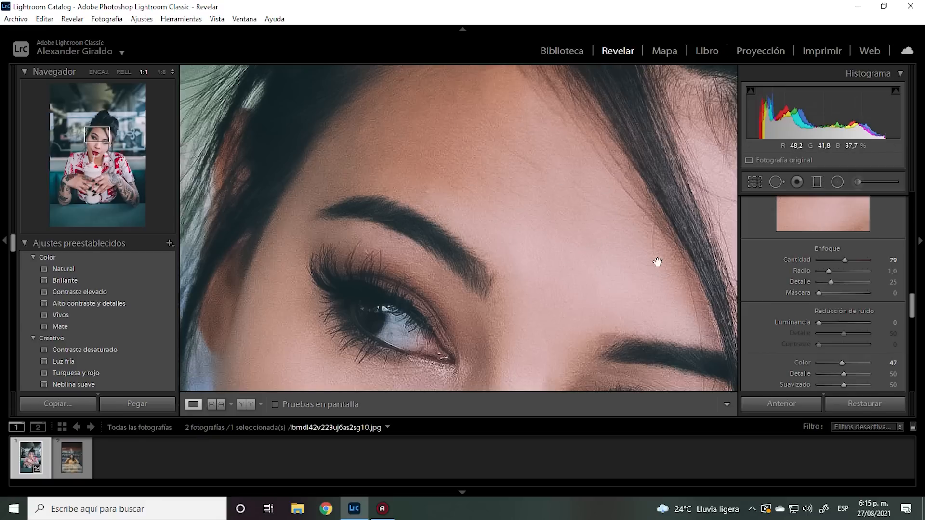
Step: Add grain with amount 24 and size 42, and raise its roughness slightly above 50
scroll(889, 270, "down", 5)
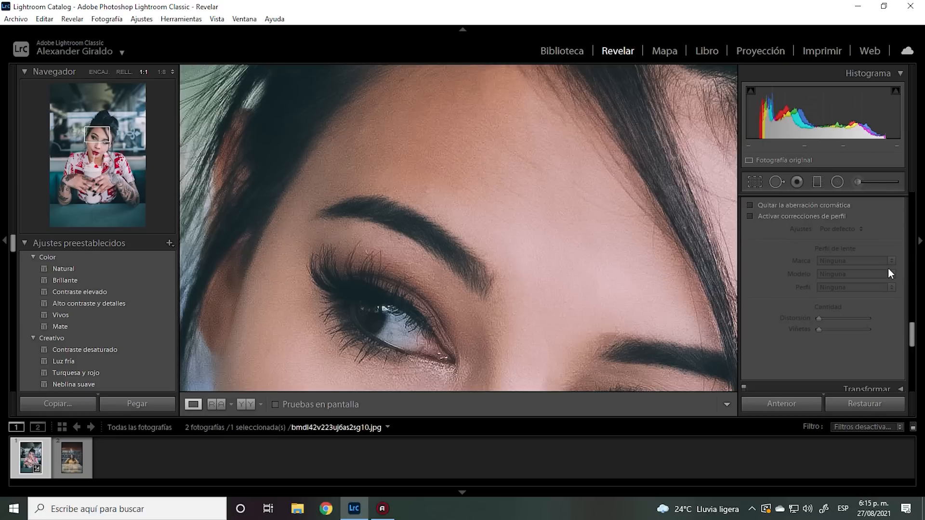
scroll(888, 268, "down", 10)
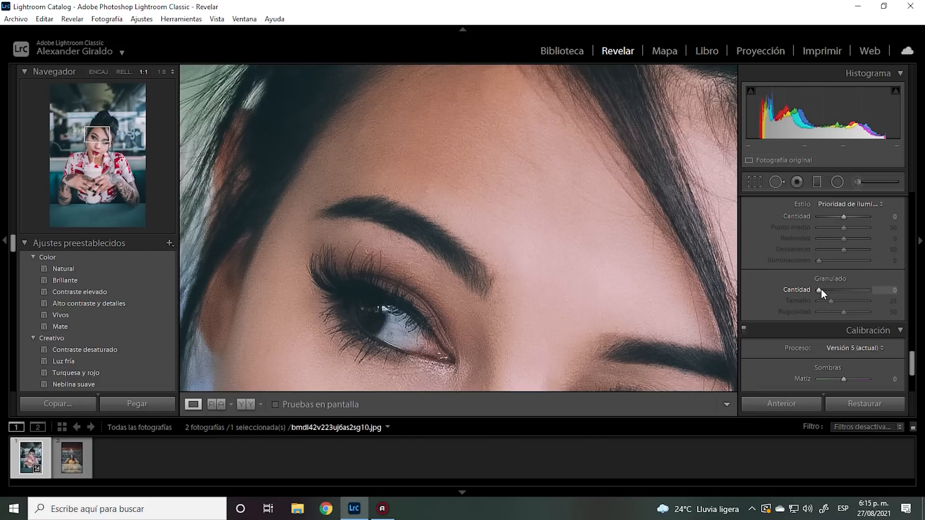
left_click_drag(820, 289, 829, 289)
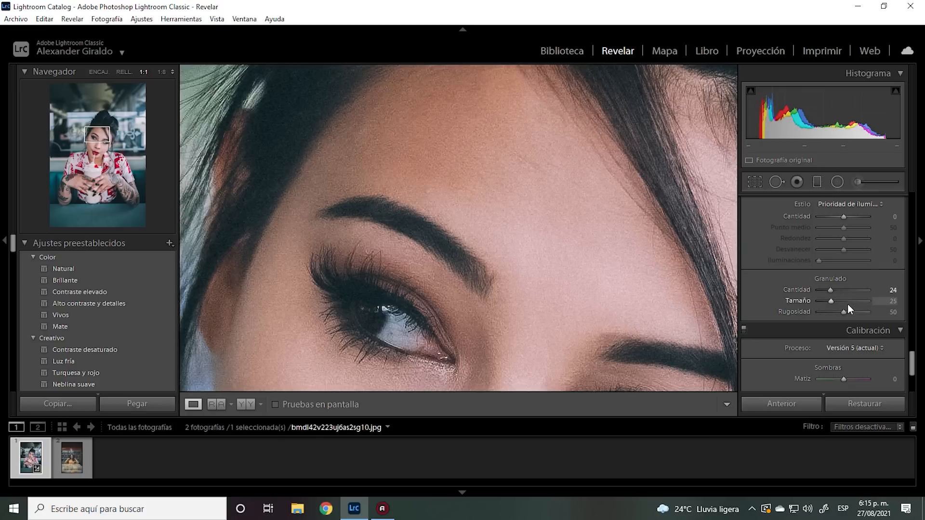
left_click_drag(830, 300, 839, 300)
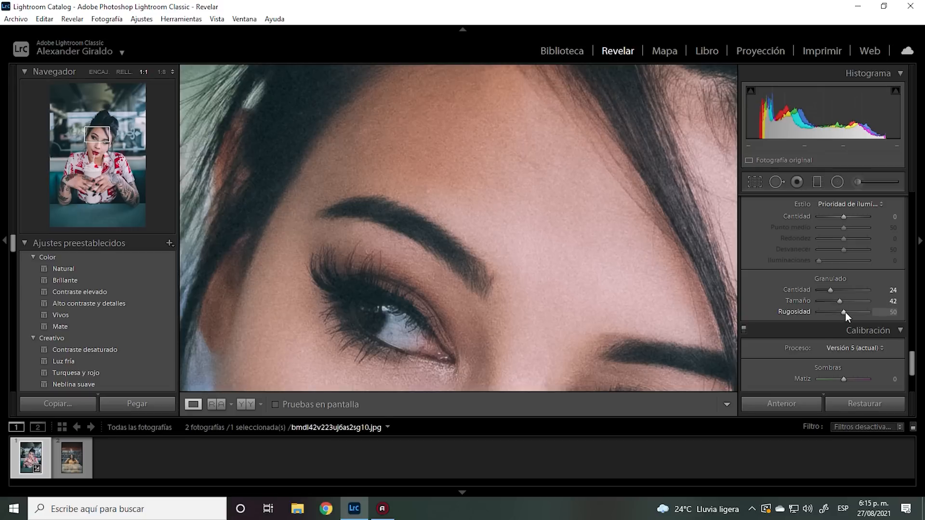
left_click_drag(845, 312, 847, 313)
left_click_drag(456, 212, 537, 301)
left_click_drag(487, 350, 782, 291)
Step: Compare the hair and forehead with the Effects adjustments off and on, and return to the full photo
scroll(798, 269, "up", 3)
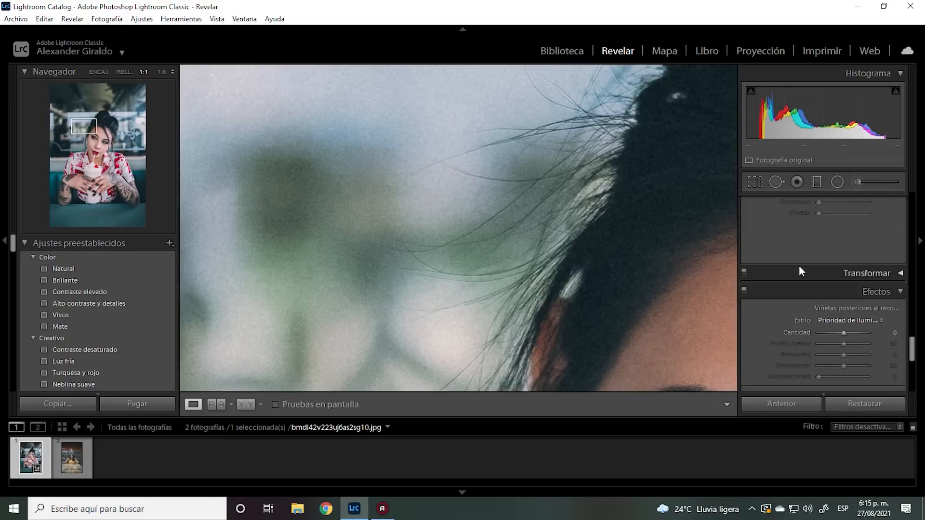
left_click_drag(675, 256, 444, 243)
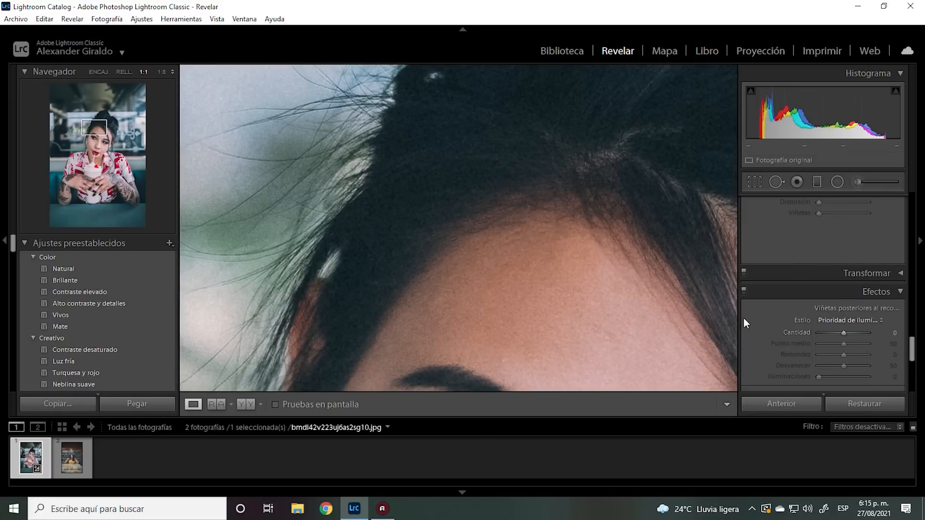
left_click(744, 291)
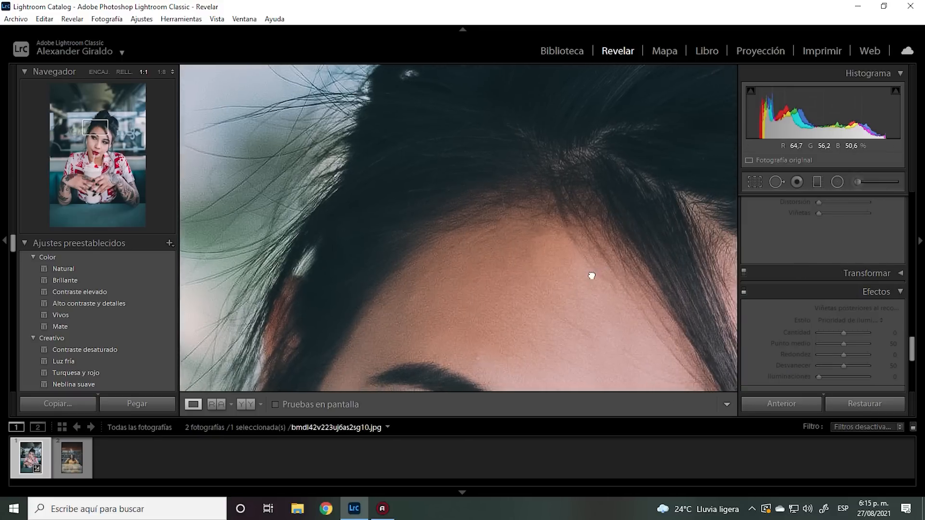
left_click(745, 290)
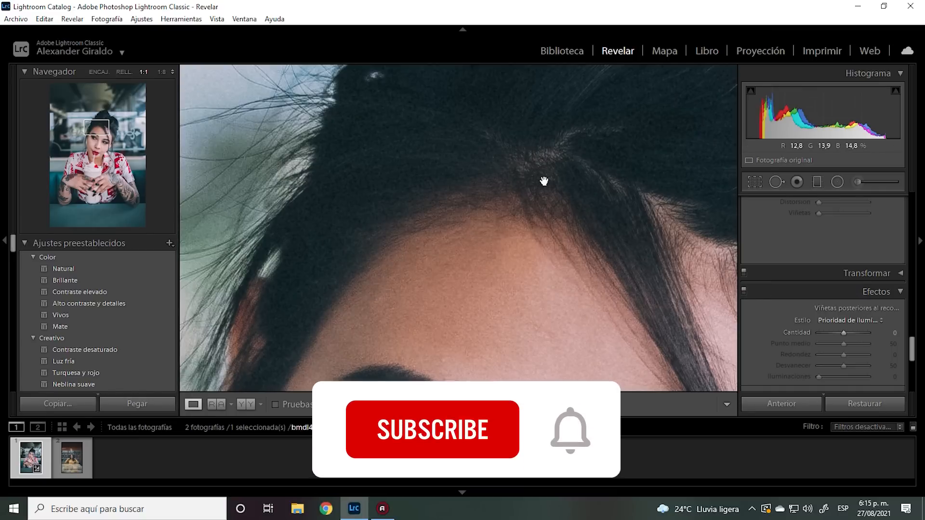
left_click(584, 220)
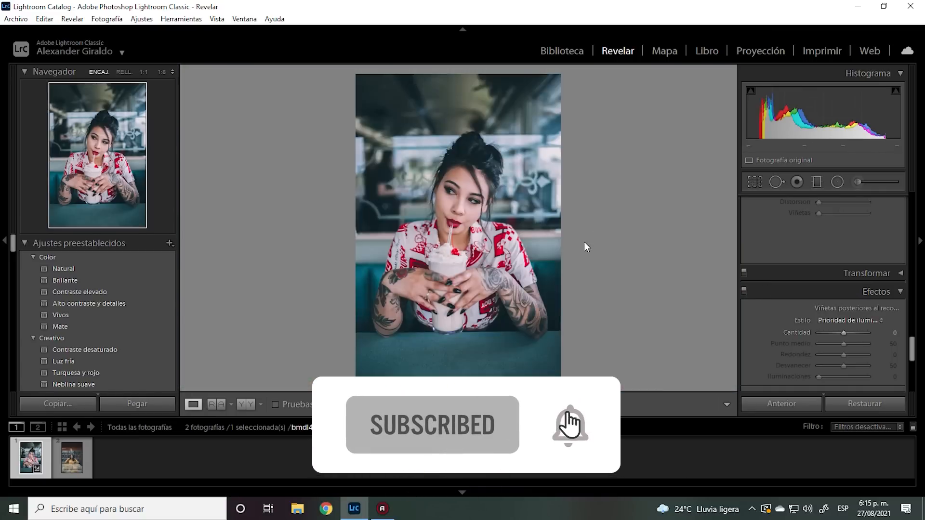
Step: Set the temperature to +7 and shadows to -43 while comparing before and after side by side, and return to the single-photo view
scroll(863, 291, "up", 5)
scroll(864, 291, "up", 10)
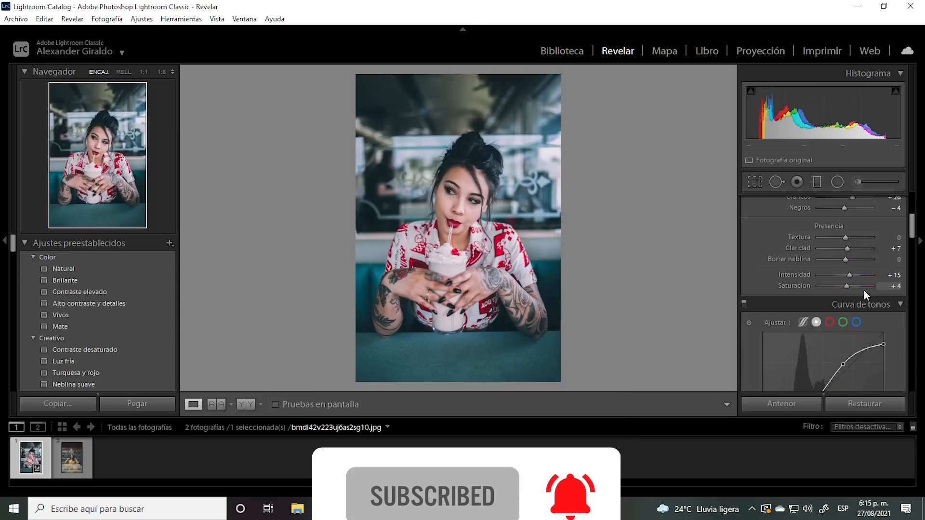
left_click(247, 405)
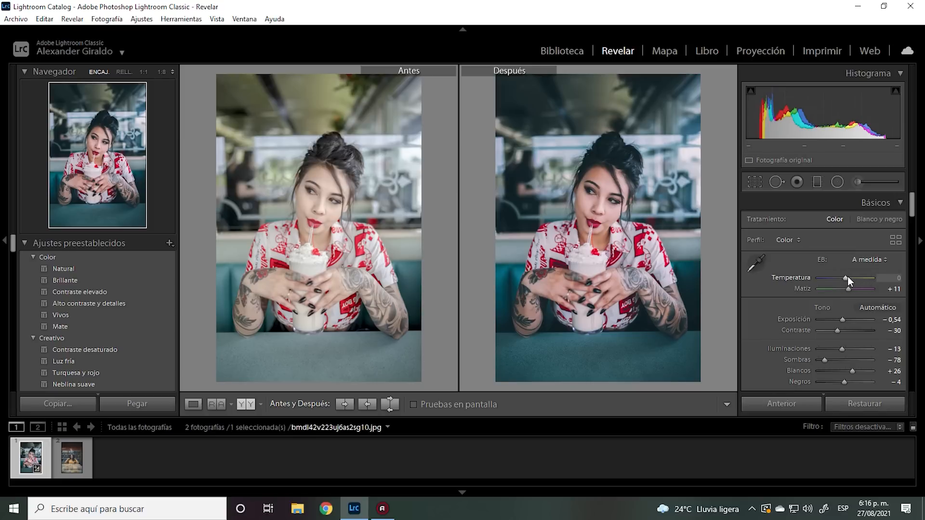
left_click_drag(845, 277, 846, 277)
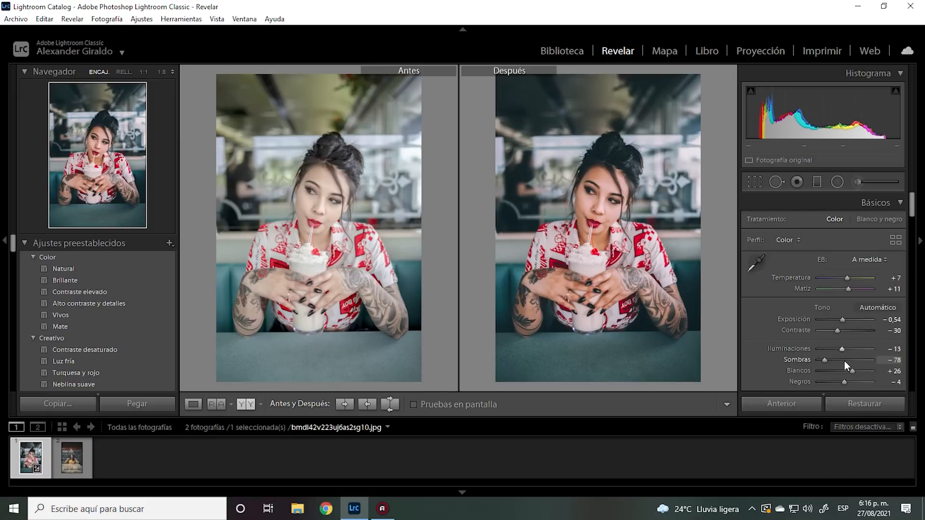
left_click_drag(595, 162, 608, 252)
left_click_drag(826, 360, 835, 359)
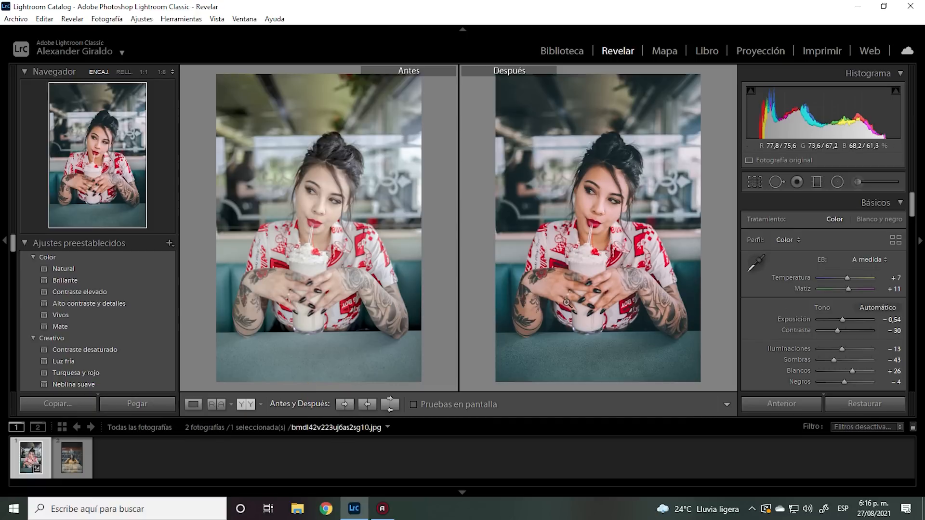
left_click(192, 405)
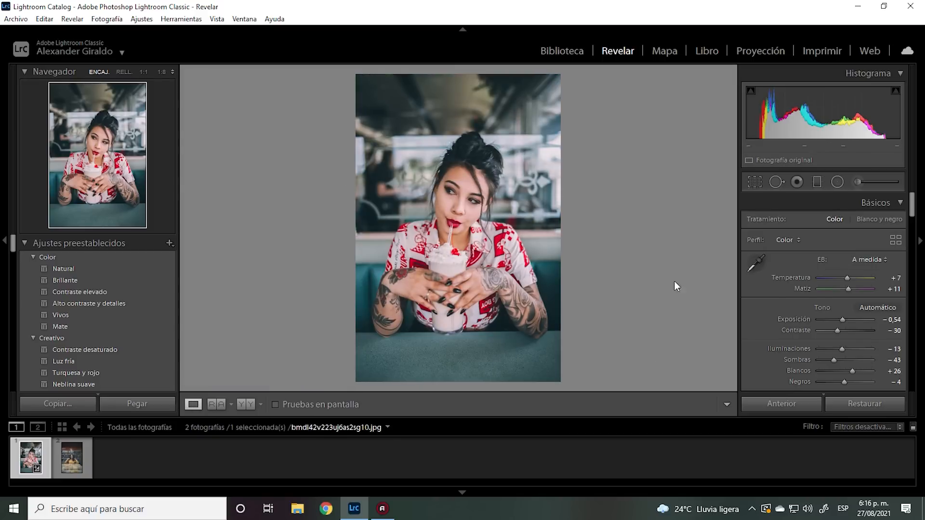
Step: Synchronize the diner portrait's develop settings to the bookshop portrait with the default options, and display the bookshop photo
left_click(83, 455)
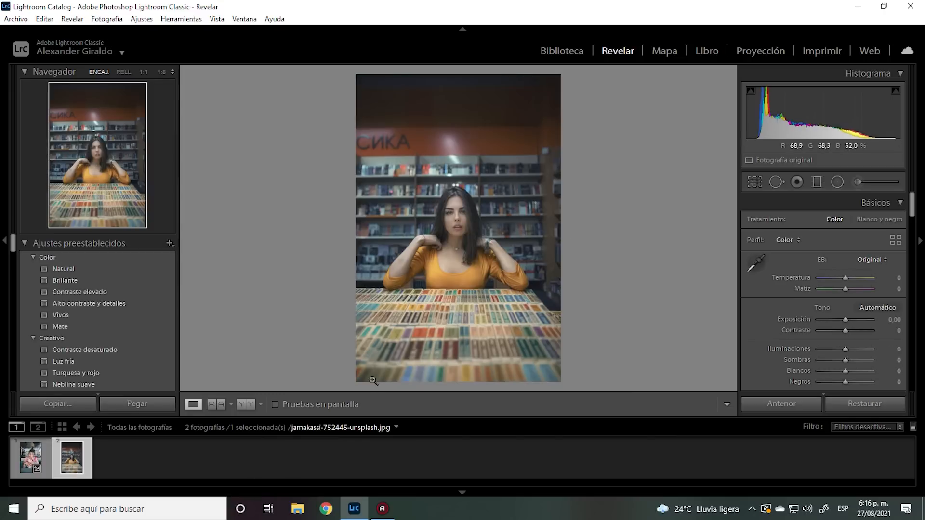
left_click(29, 463)
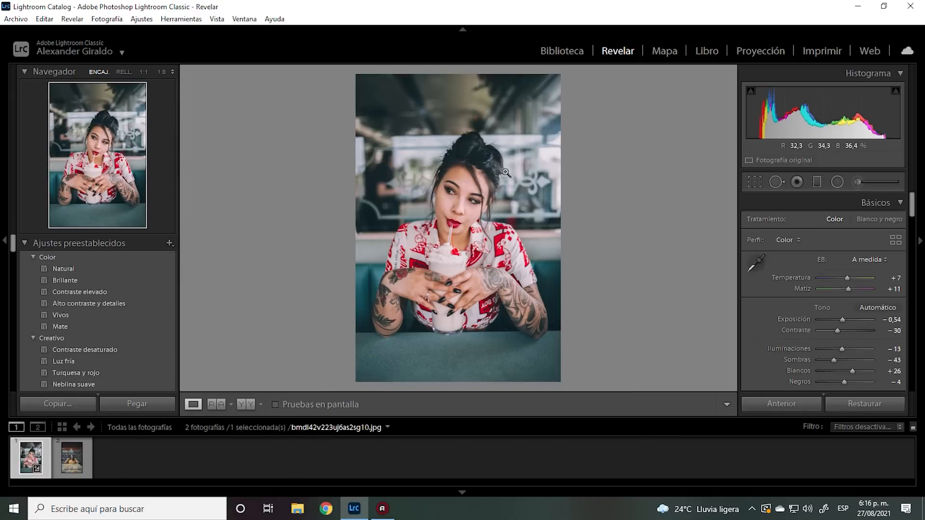
left_click(69, 462, "ctrl")
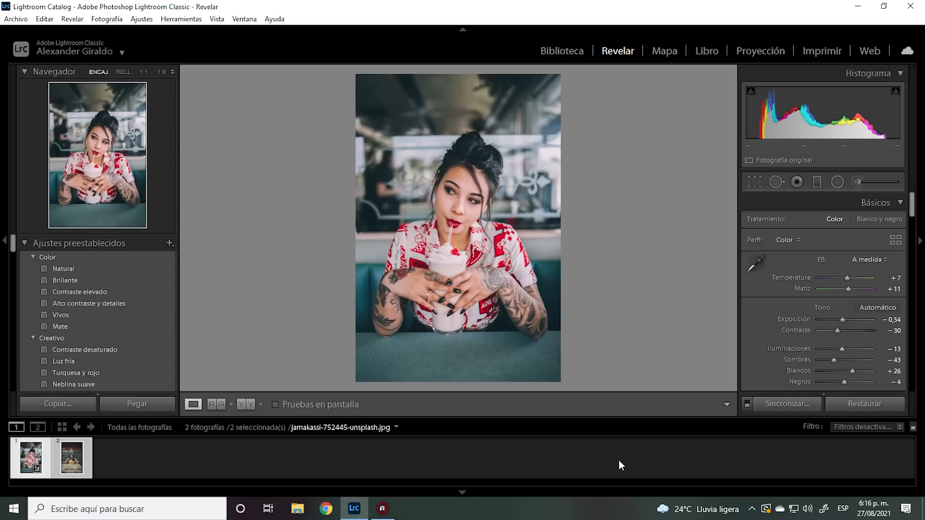
left_click(785, 405)
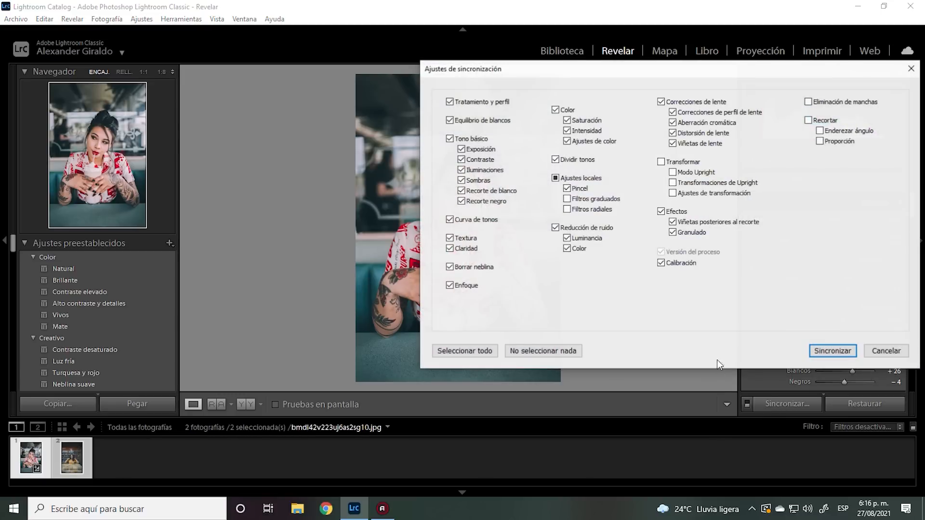
left_click(822, 352)
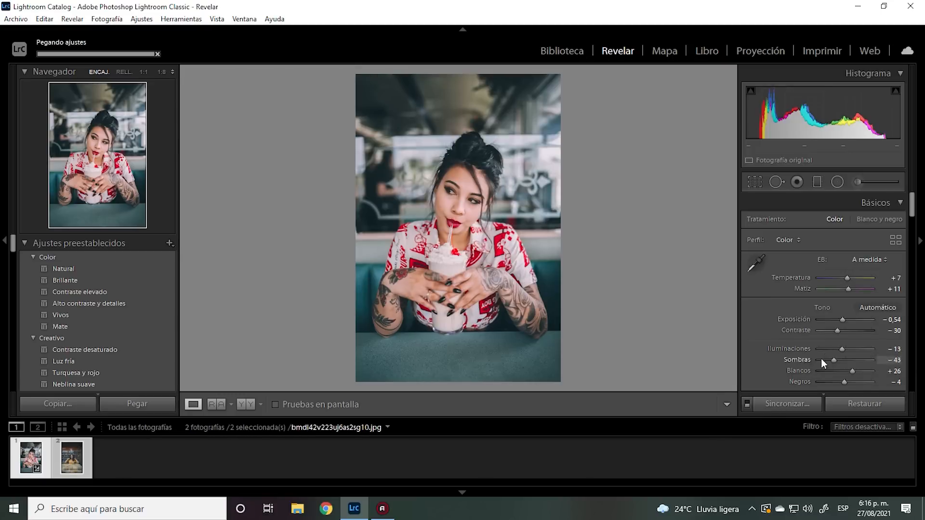
left_click(88, 450)
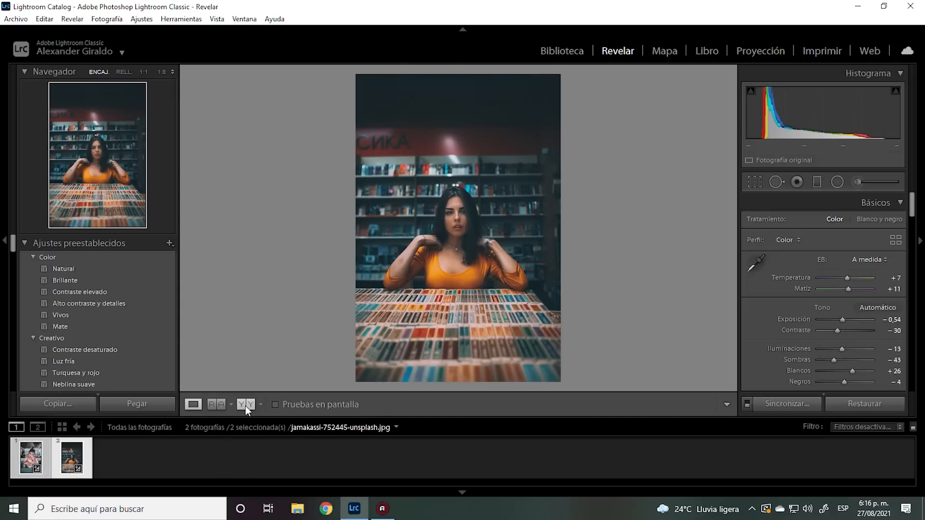
Step: Compare the bookshop portrait's face before and after side by side at 1:1, and return to the full single-photo view
left_click(246, 405)
left_click(323, 232)
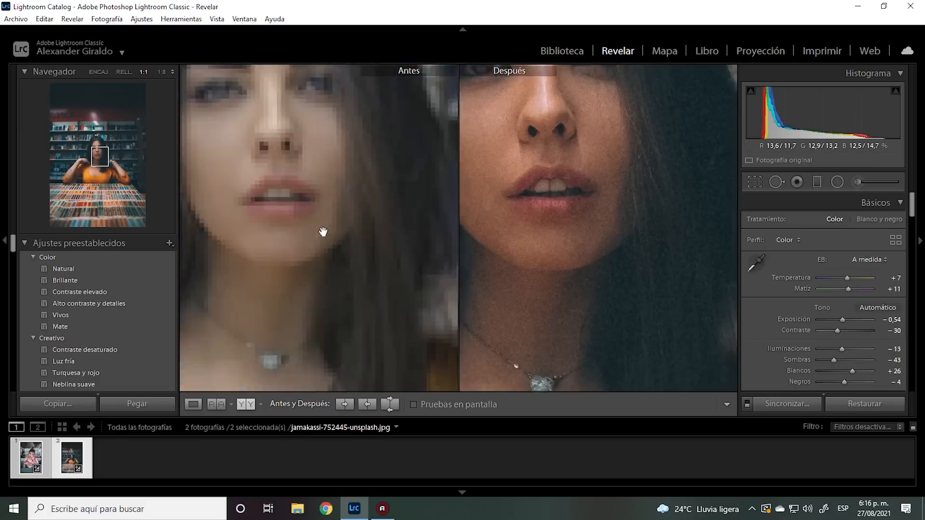
left_click_drag(342, 209, 407, 361)
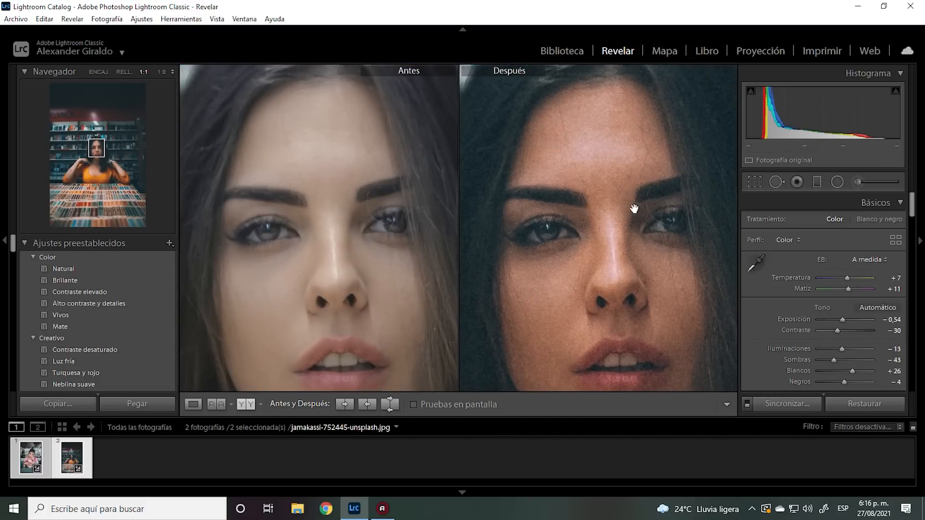
left_click(600, 224)
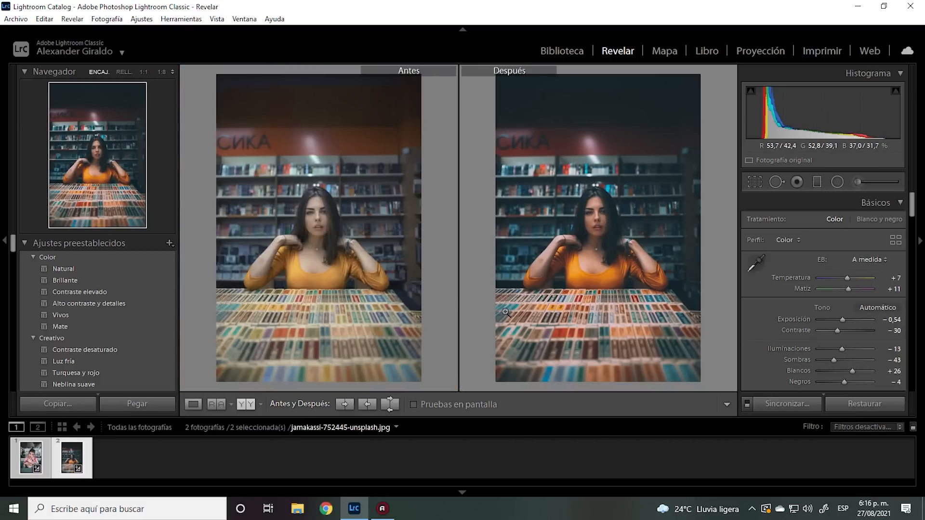
left_click(195, 403)
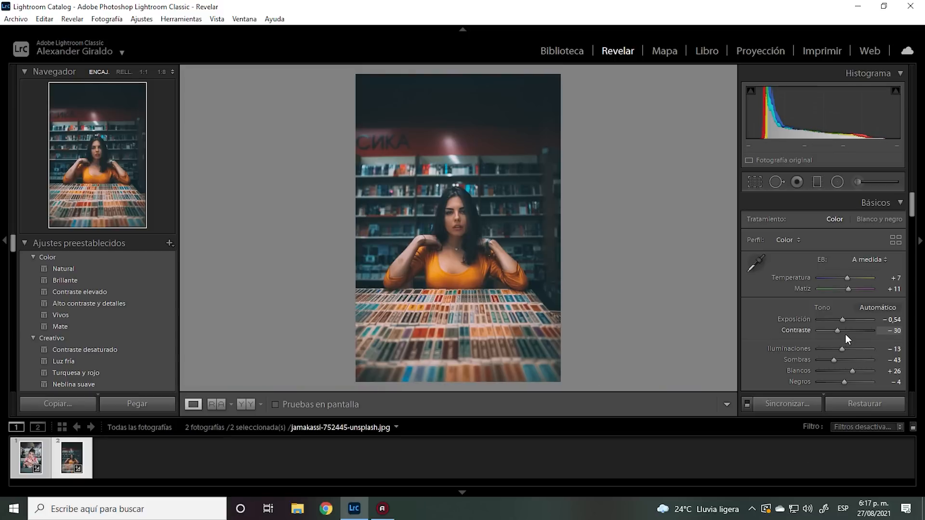
Step: Set the bookshop portrait's exposure to 0.00 and lower its shadows further
left_click_drag(843, 320, 846, 320)
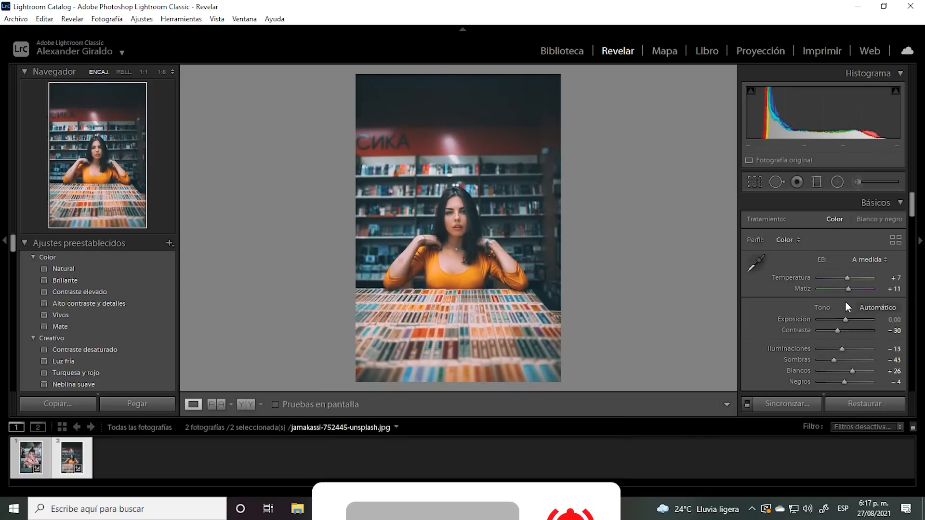
left_click_drag(835, 361, 821, 360)
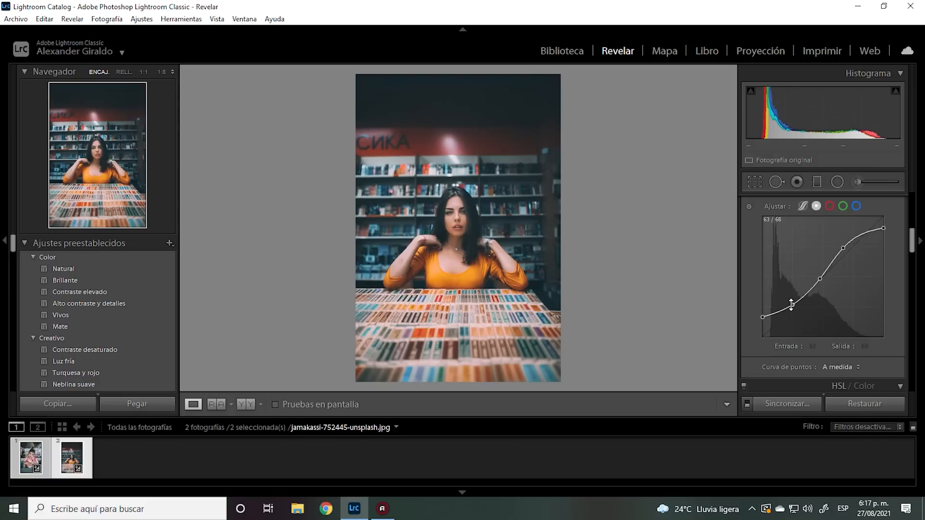
Step: Lower the tone curve's dark point to input 63, output 61, and set the split-toning highlights saturation to 13
left_click_drag(793, 305, 793, 309)
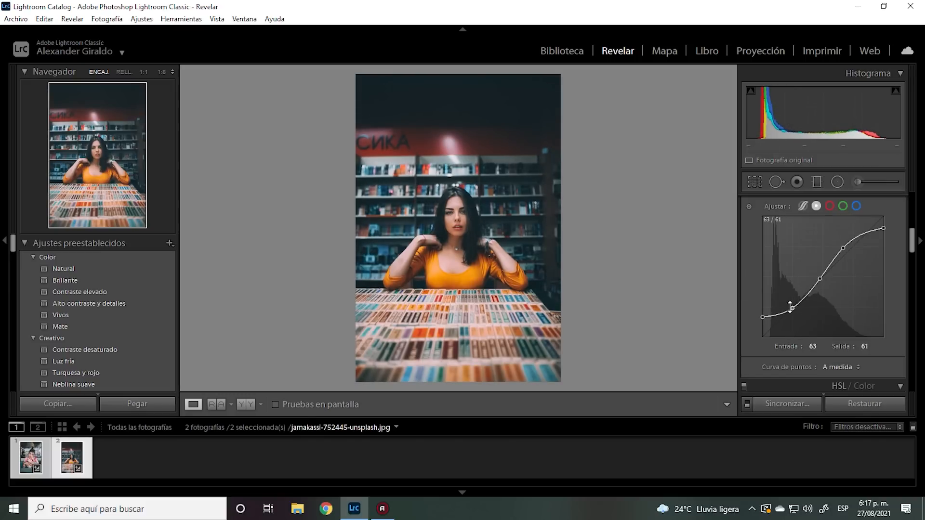
scroll(860, 287, "down", 10)
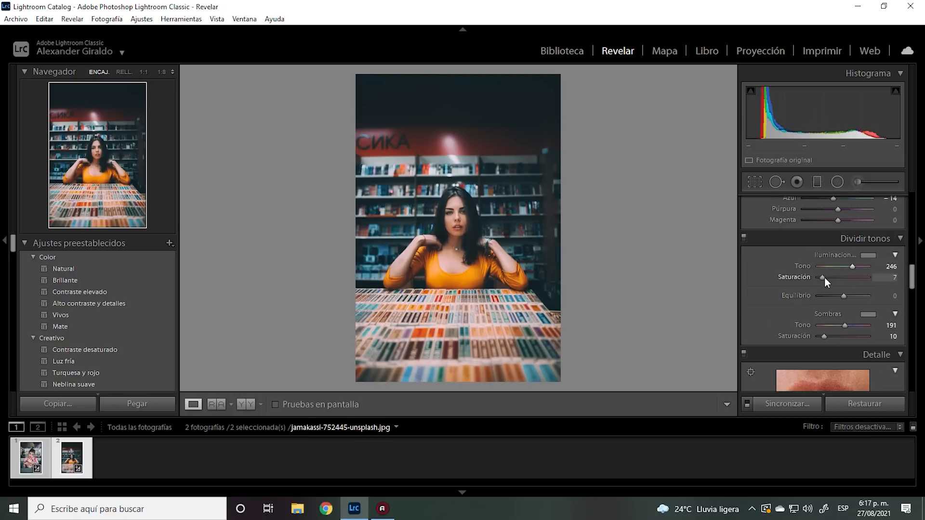
left_click_drag(823, 277, 827, 279)
Step: Compare the adjusted bookshop portrait with its original side by side, zoomed in on the woman's face at 1:1
left_click(247, 404)
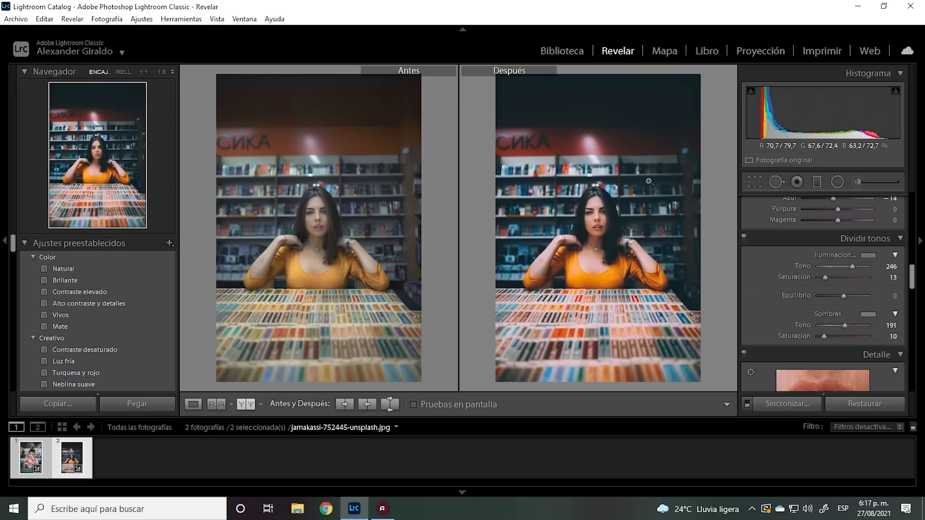
left_click(592, 211)
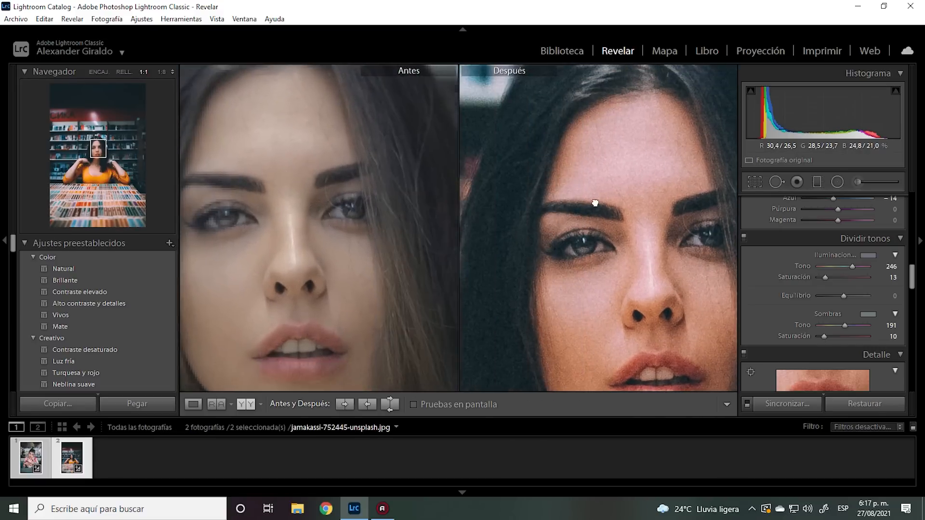